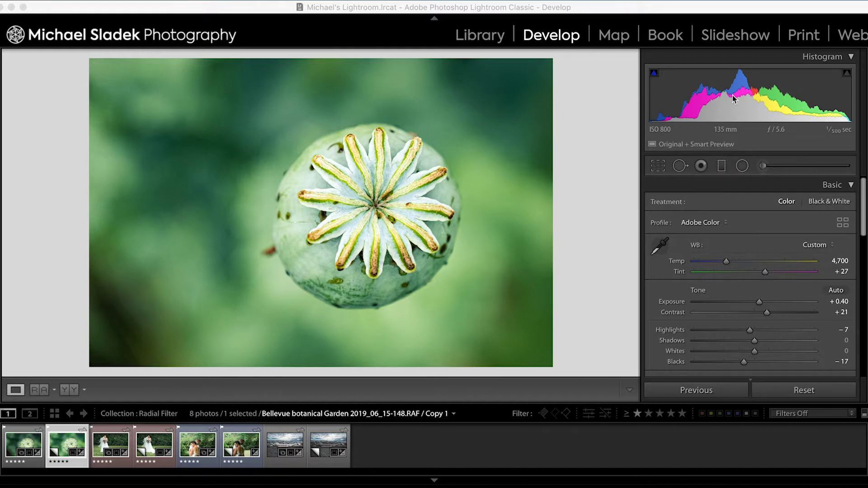
Step: Start a new Radial Filter with all effect settings reset and its exposure set to −0.79
click(742, 166)
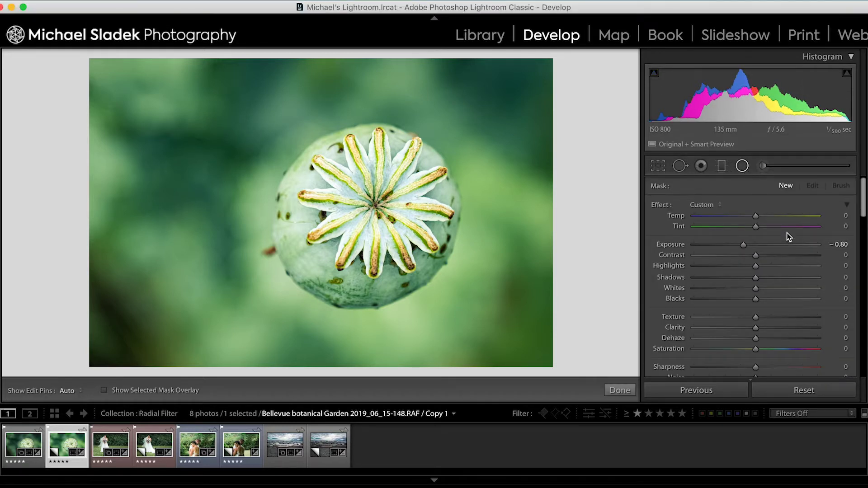
double_click(661, 204)
drag(863, 210, 861, 181)
drag(756, 245, 746, 246)
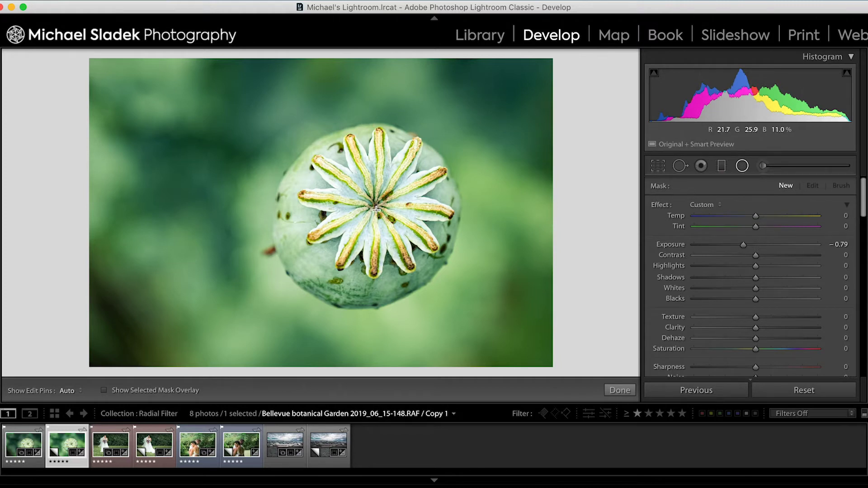
Step: Draw a circular radial filter over the poppy seed head, then reposition and resize it to match the pod's outline
drag(375, 210, 286, 124)
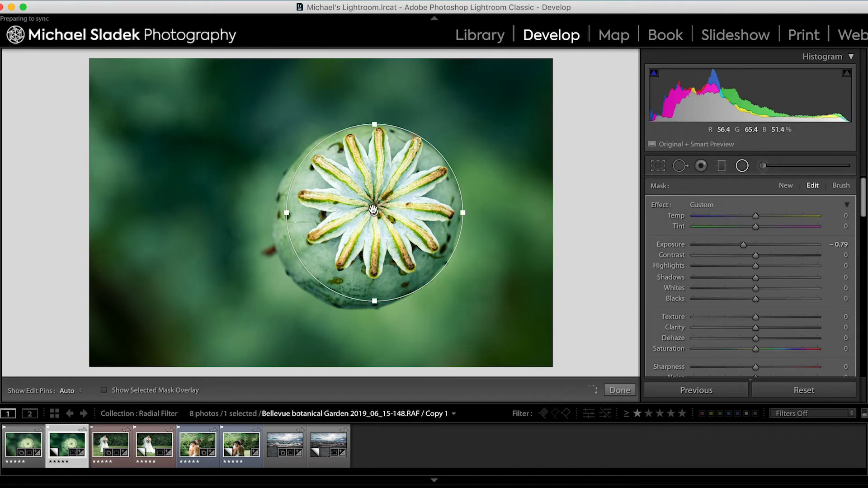
drag(370, 210, 366, 214)
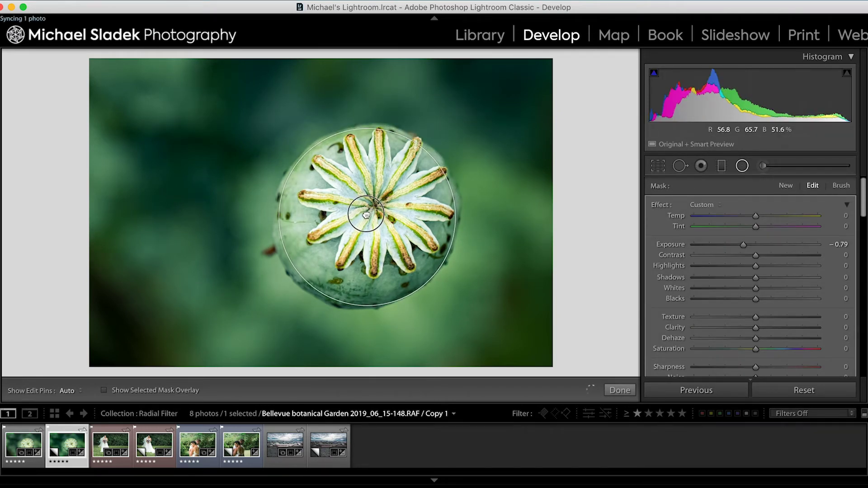
drag(366, 214, 366, 215)
drag(453, 220, 459, 220)
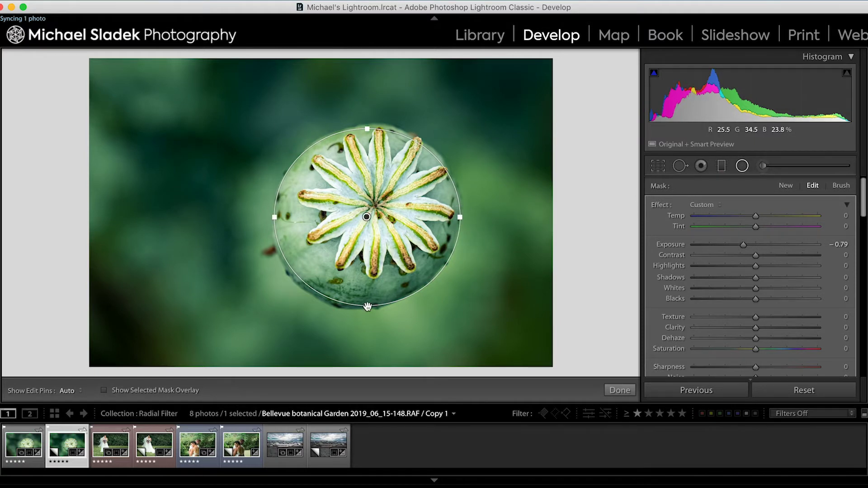
drag(368, 306, 371, 311)
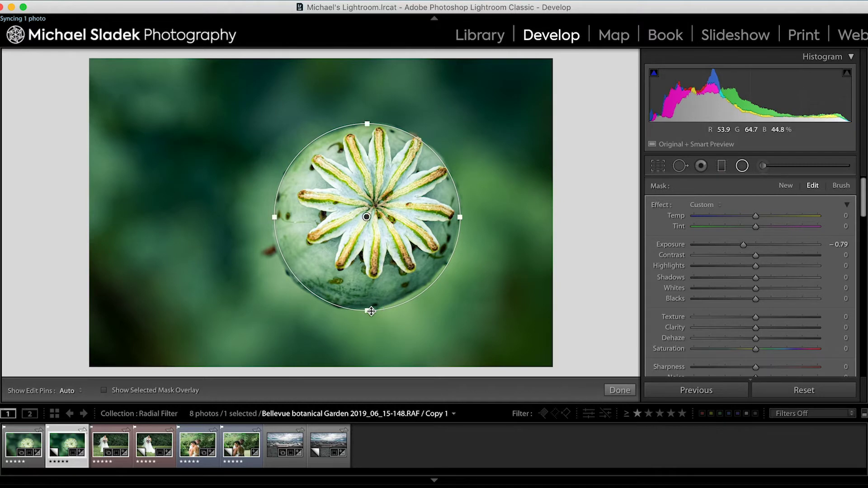
drag(367, 219, 371, 217)
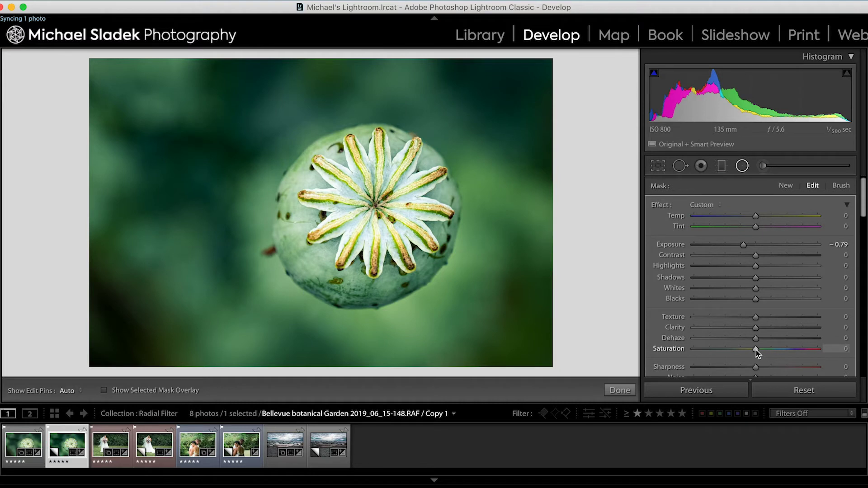
Step: Set the radial filter's saturation to −23 and contrast to −17 to mute the background
mouse_move(756, 352)
mouse_down()
mouse_move(695, 350)
mouse_move(742, 349)
mouse_up()
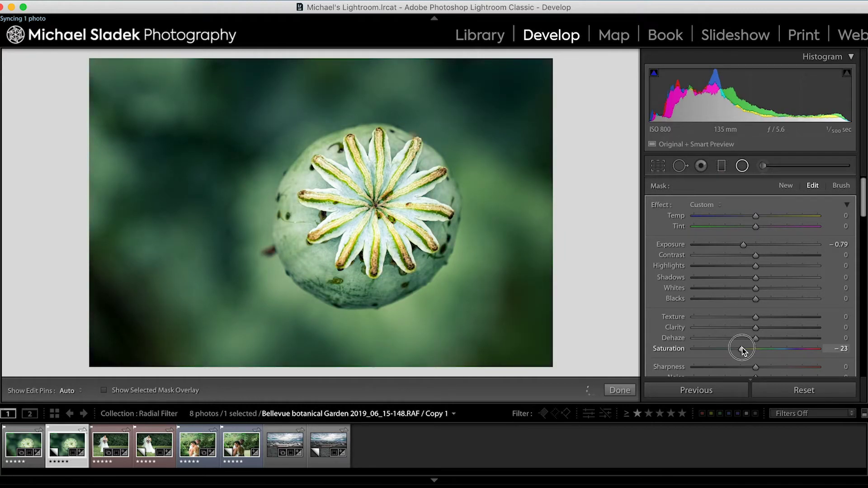
drag(757, 256, 746, 256)
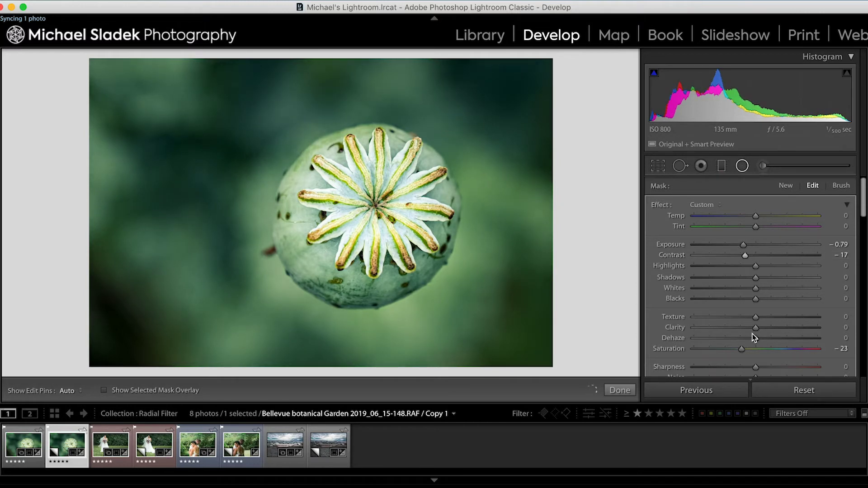
Step: Show the selected mask overlay and nudge the circle to centre it on the seed head
click(105, 390)
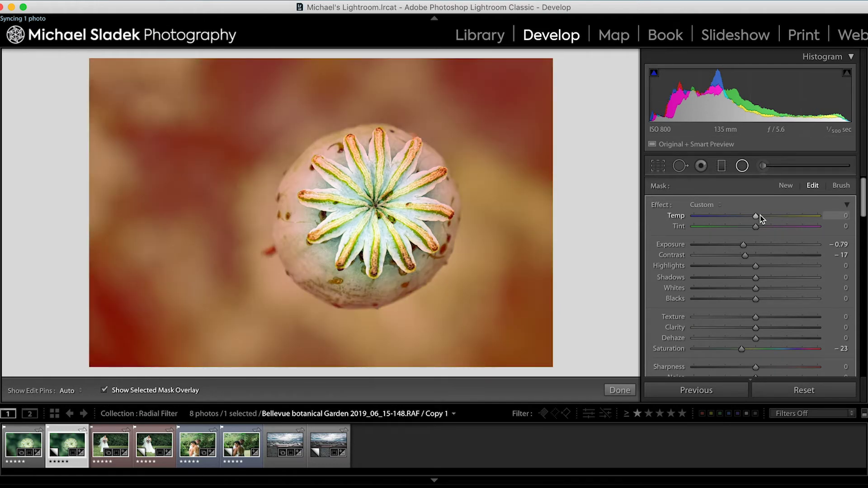
click(683, 163)
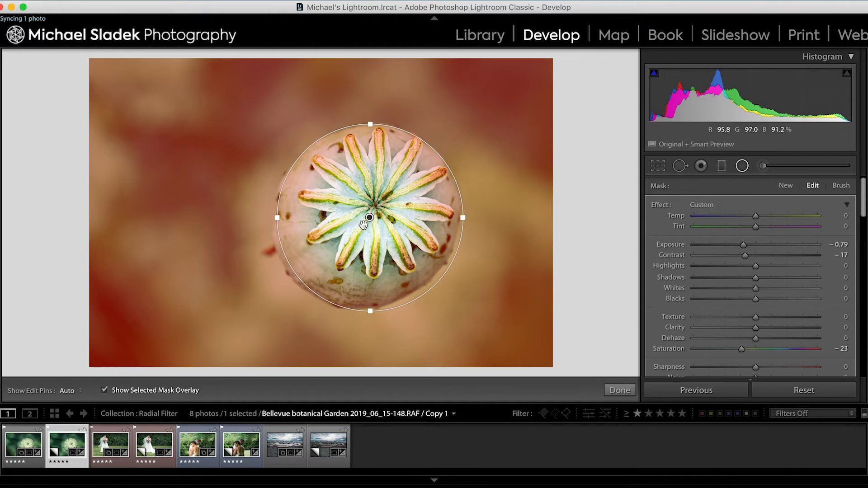
drag(391, 213, 368, 218)
Step: Try the mask's feather at 100 and at 0 to compare the edge transitions
drag(863, 201, 860, 238)
scroll(859, 244, down, 1)
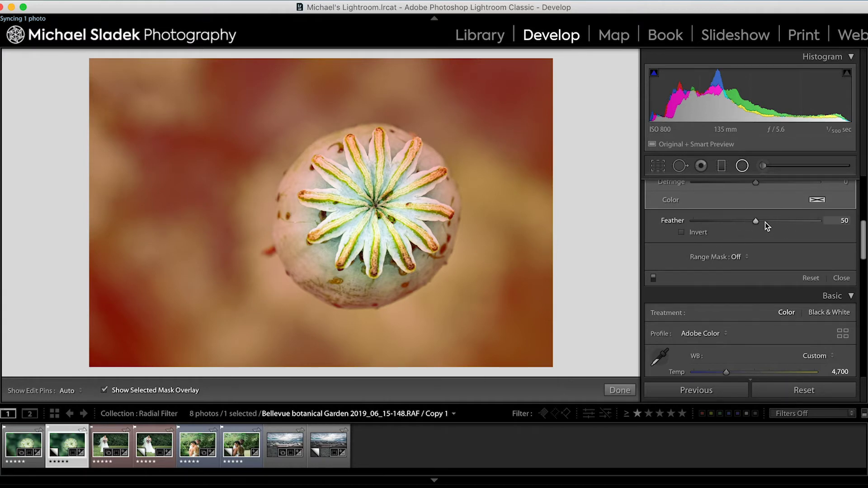
drag(756, 221, 829, 227)
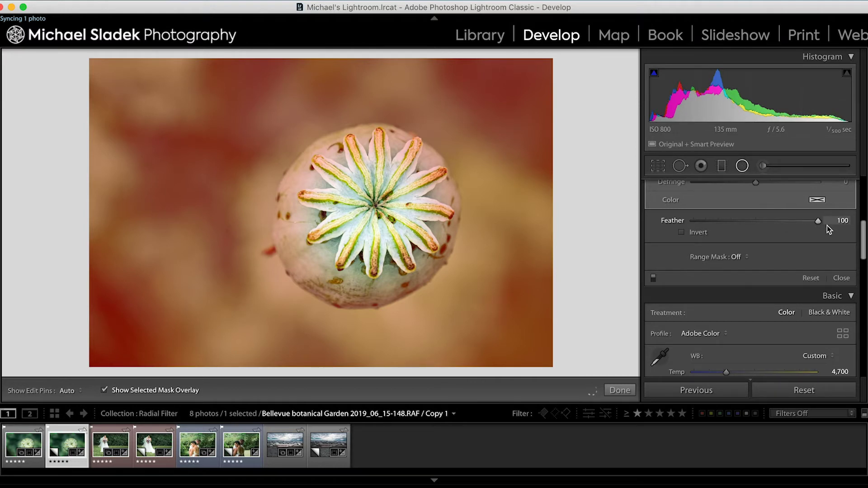
mouse_move(373, 218)
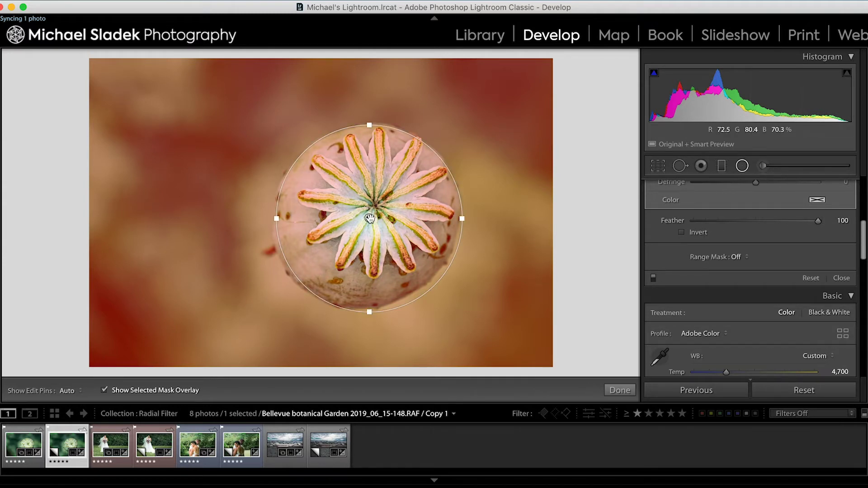
drag(817, 220, 666, 228)
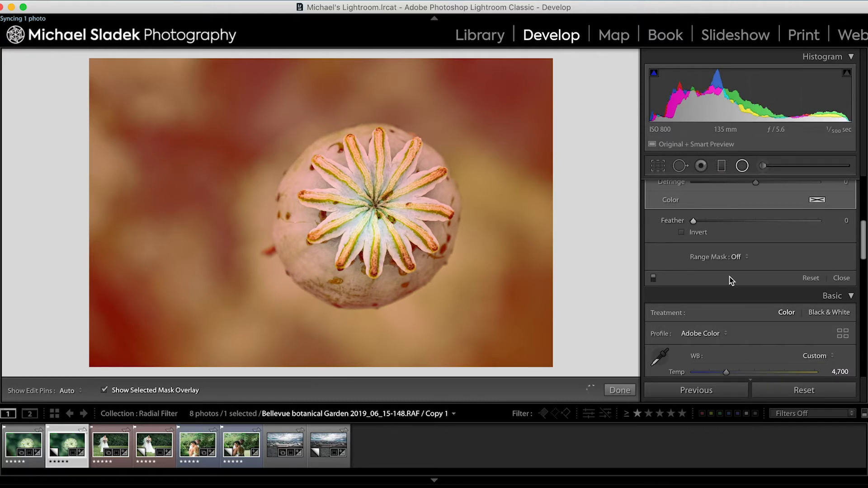
mouse_move(367, 270)
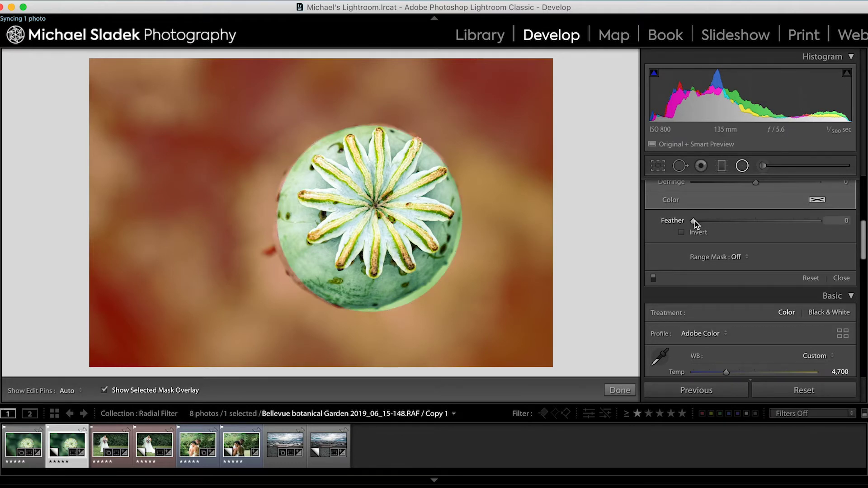
Step: Set the radial mask's feather to 29 and hide the mask overlay
drag(695, 221, 730, 228)
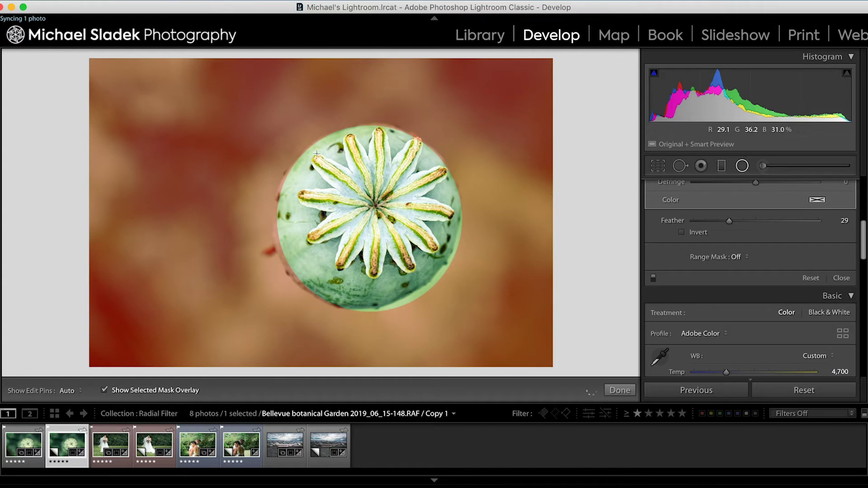
mouse_move(379, 163)
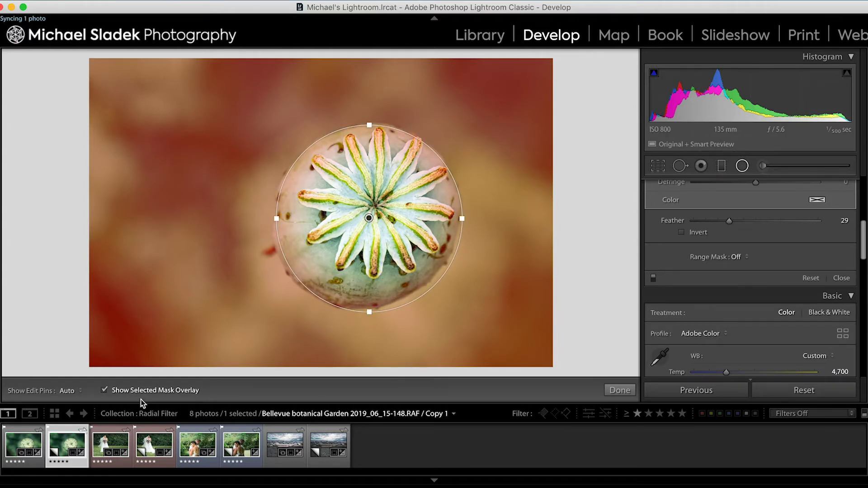
click(105, 391)
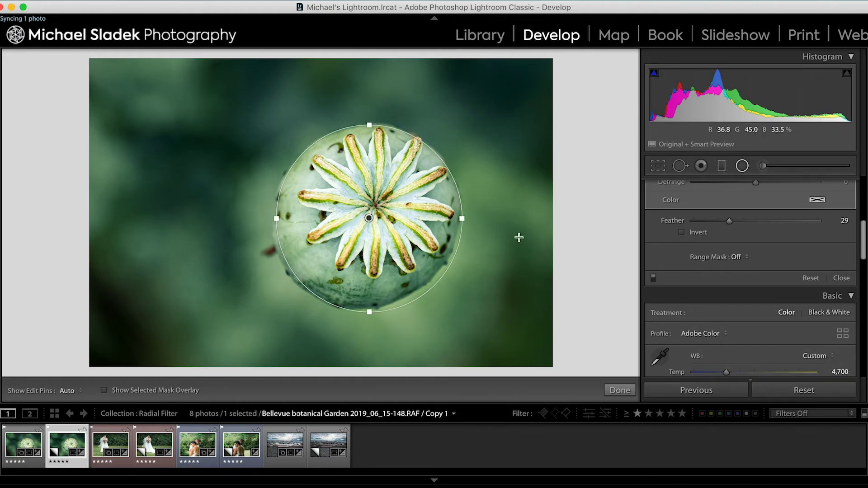
Step: Switch the radial filter off and back on to compare the poppy photo before and after
drag(858, 237, 861, 171)
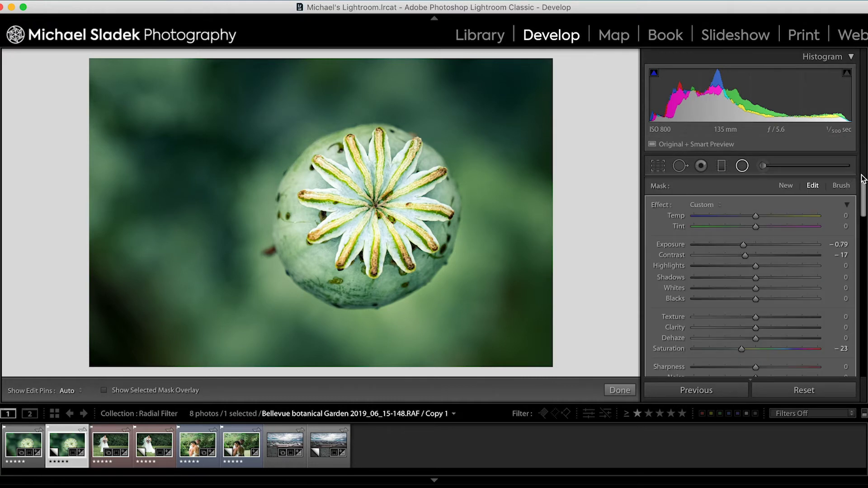
scroll(660, 324, down, 5)
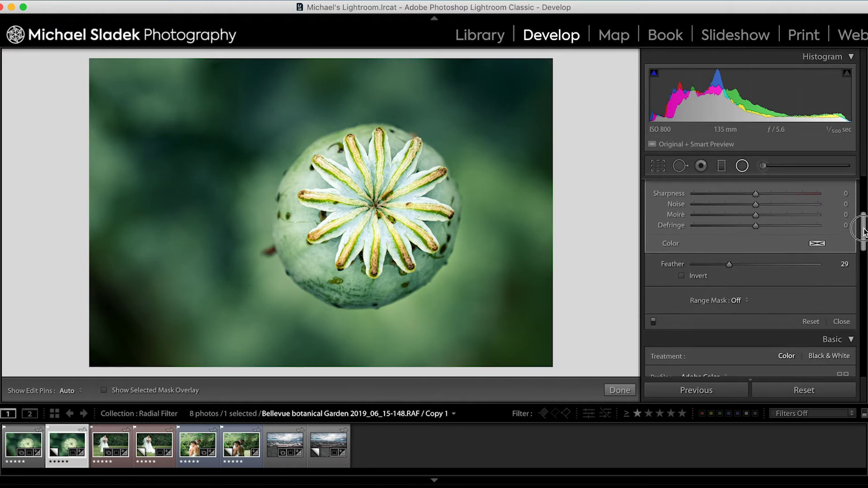
click(655, 312)
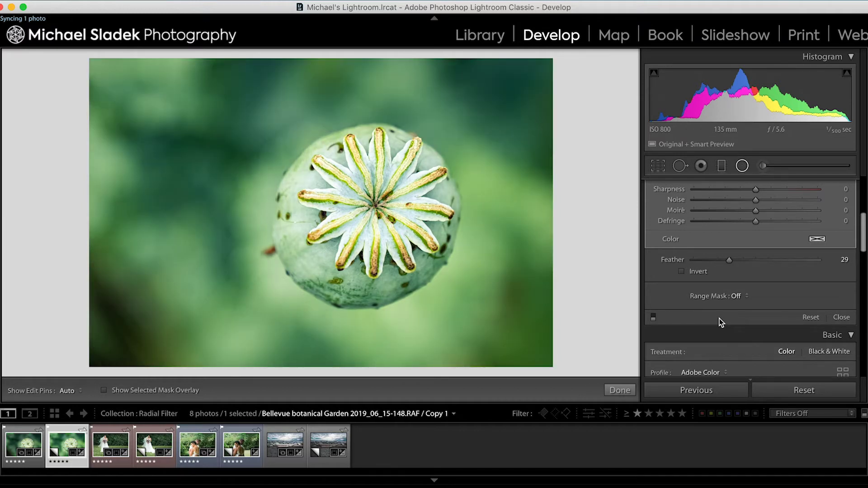
click(653, 317)
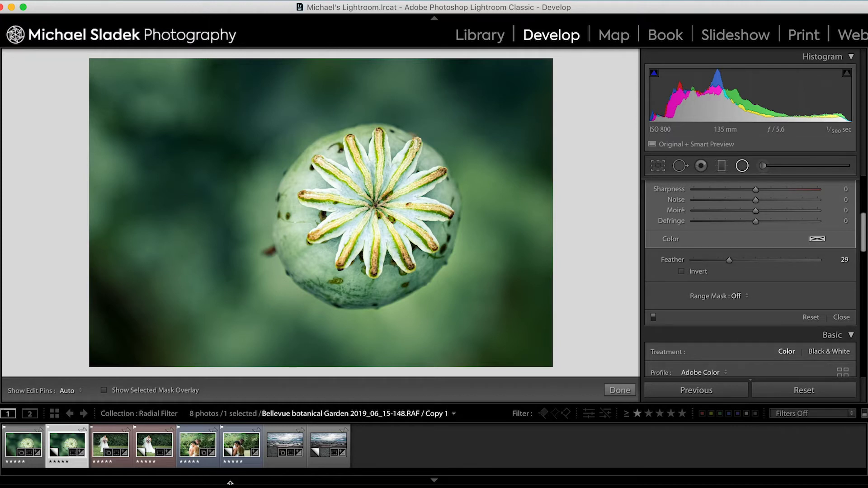
Step: Open the bride photo's Copy 2, reset the Radial Filter effect settings and set the exposure to 0.76
click(156, 447)
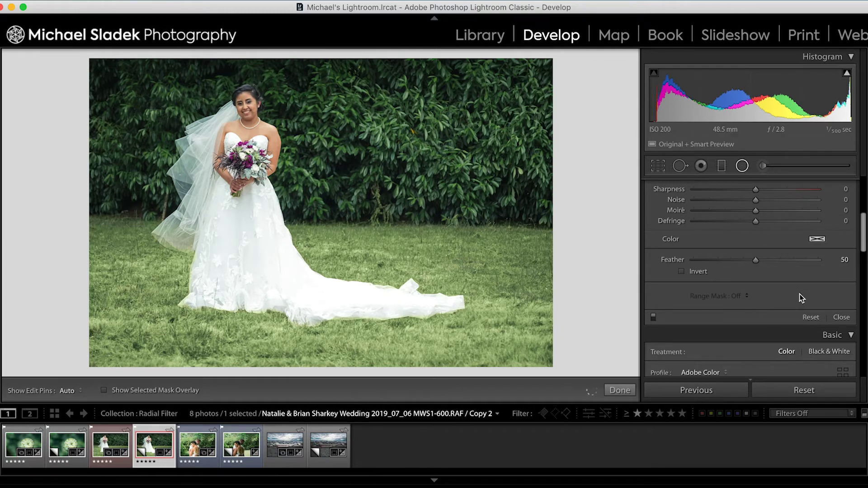
scroll(800, 296, up, 5)
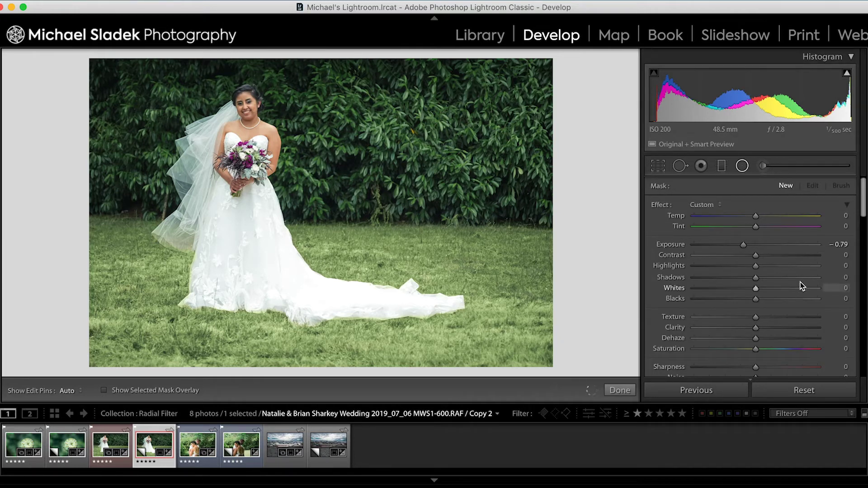
double_click(659, 206)
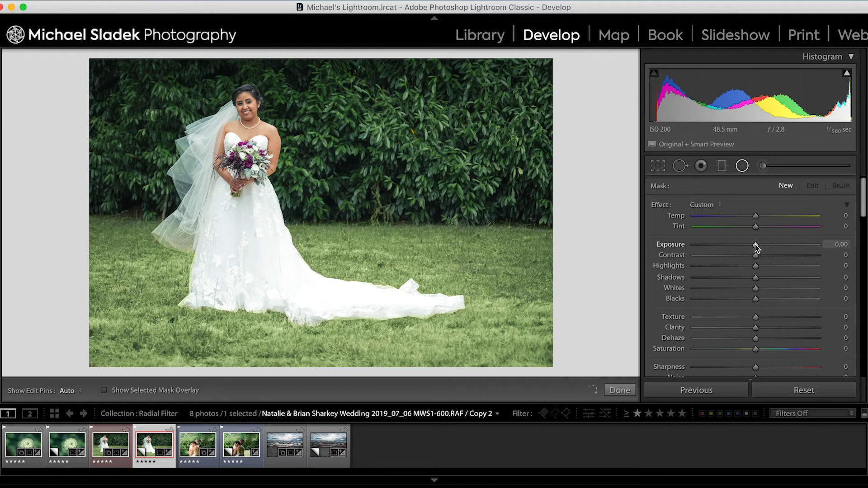
drag(755, 244, 766, 245)
scroll(794, 300, down, 5)
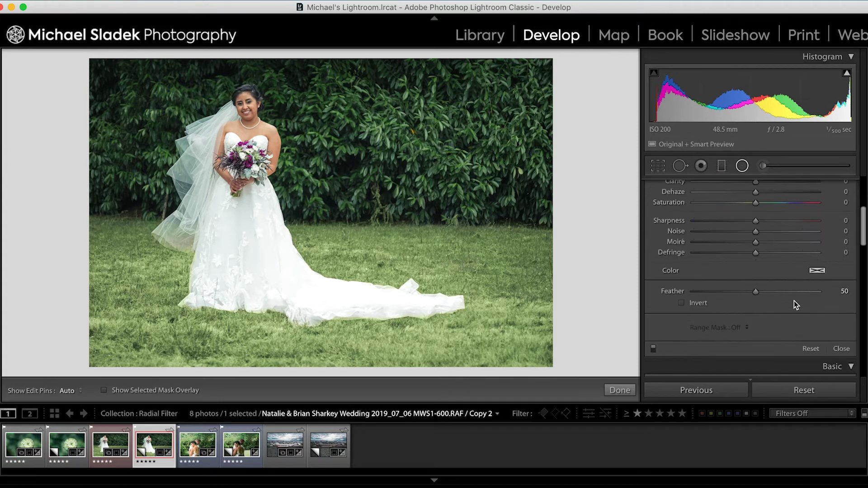
scroll(794, 300, up, 5)
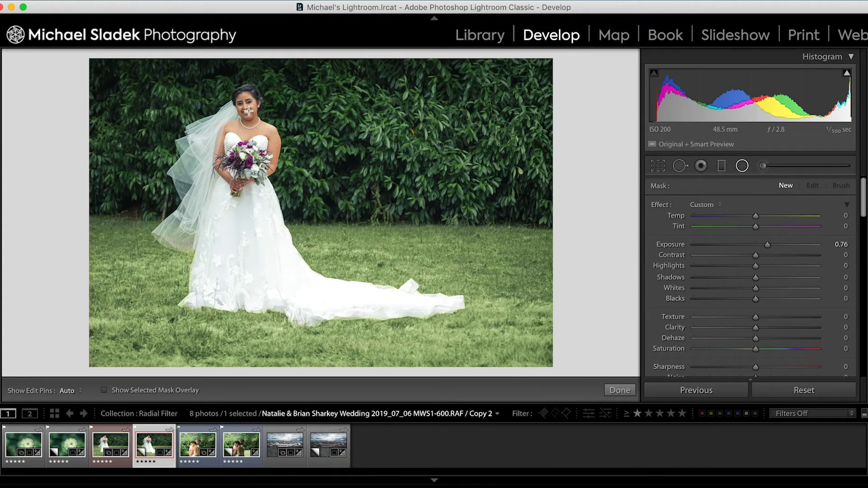
Step: Draw a small oval radial filter centred on the bride's face and invert its mask to brighten only the inside
drag(249, 111, 236, 88)
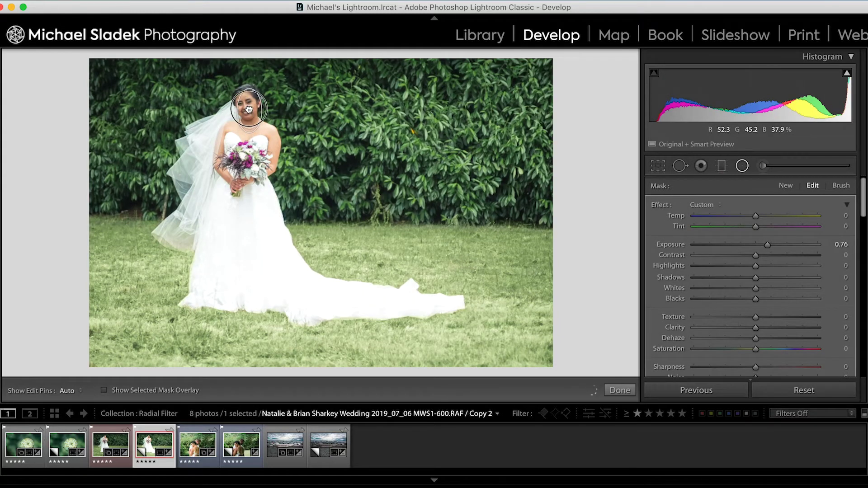
drag(249, 109, 246, 105)
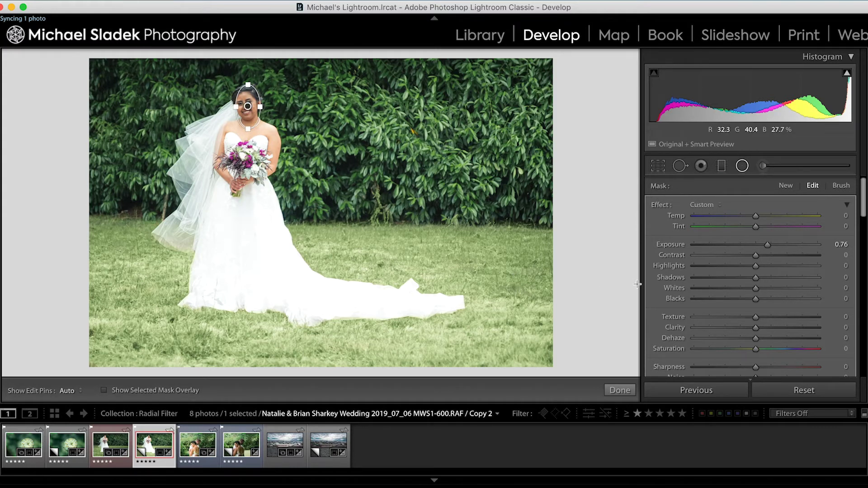
drag(863, 210, 863, 248)
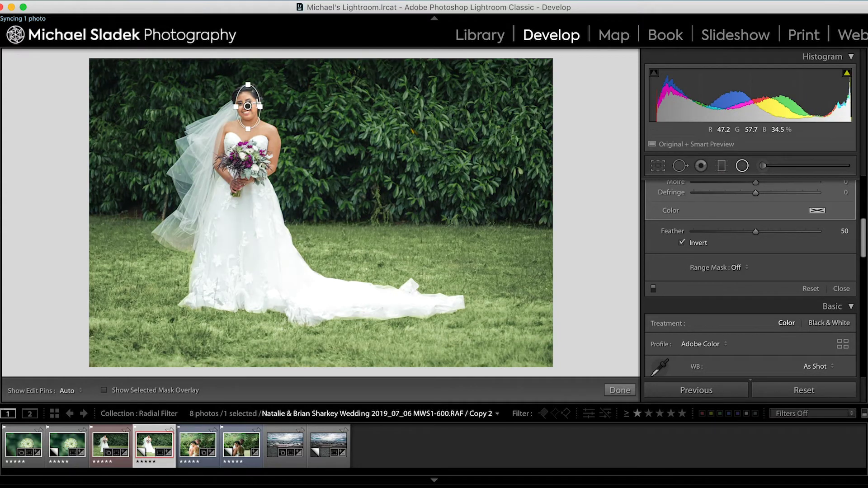
Step: Shrink and reposition the radial filter's oval so it fits tightly around the bride's face
drag(248, 86, 248, 102)
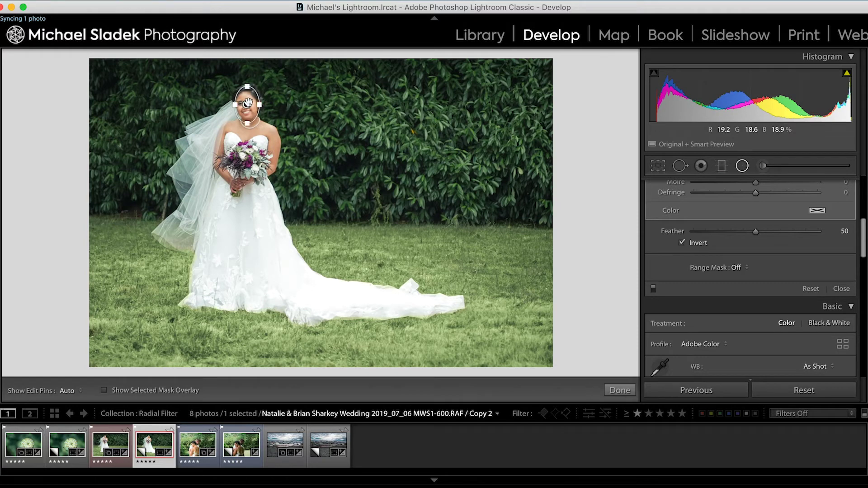
key(super+equal)
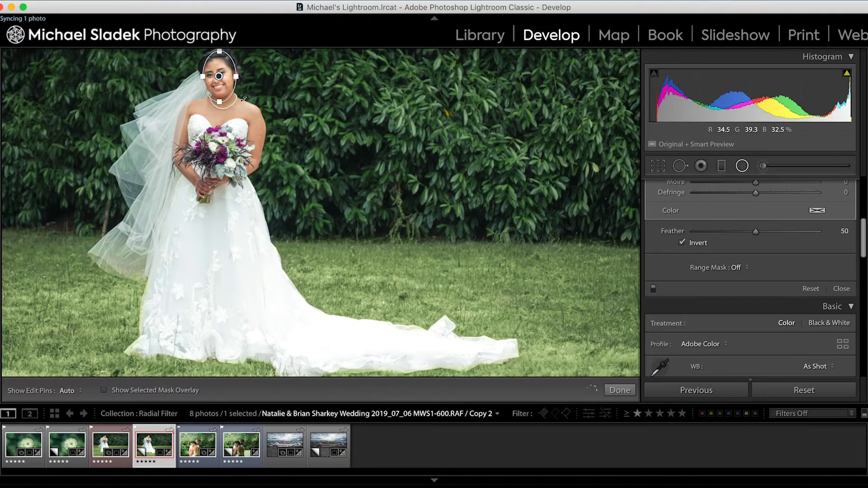
drag(243, 99, 295, 149)
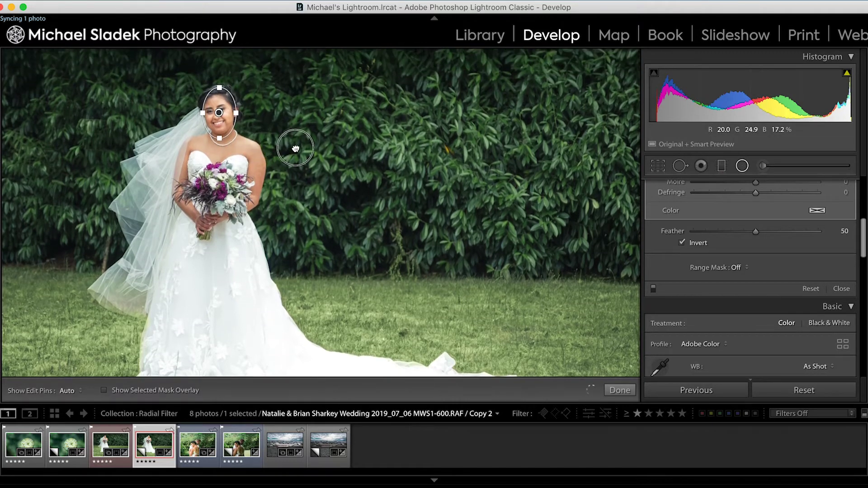
drag(220, 136, 219, 116)
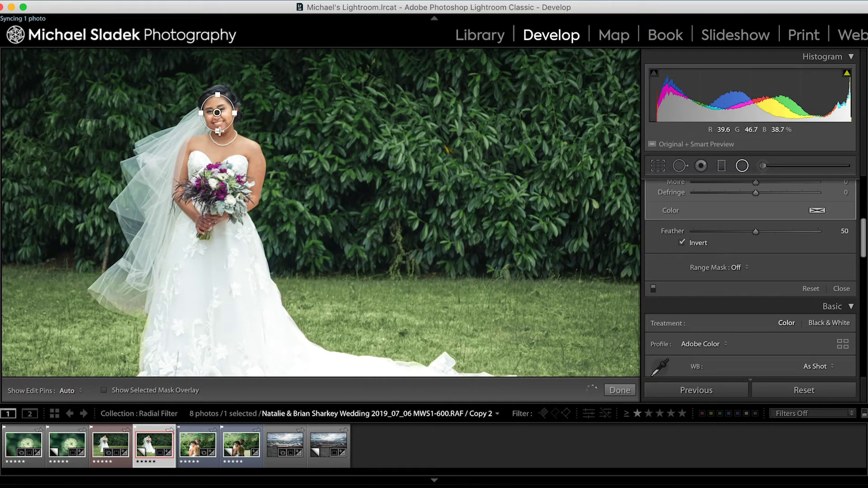
Step: Stretch, tilt and recentre the radial filter's oval so it follows the shape and angle of the bride's face
drag(219, 132, 222, 135)
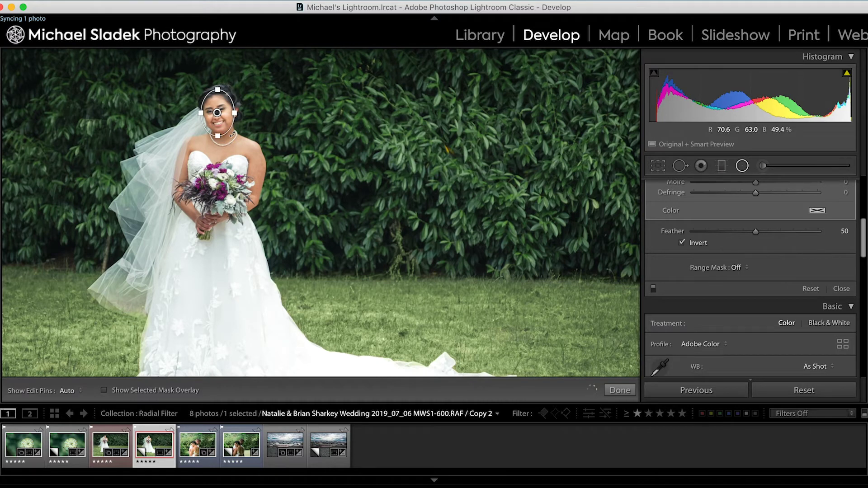
key(shift+t)
key(shift+t)
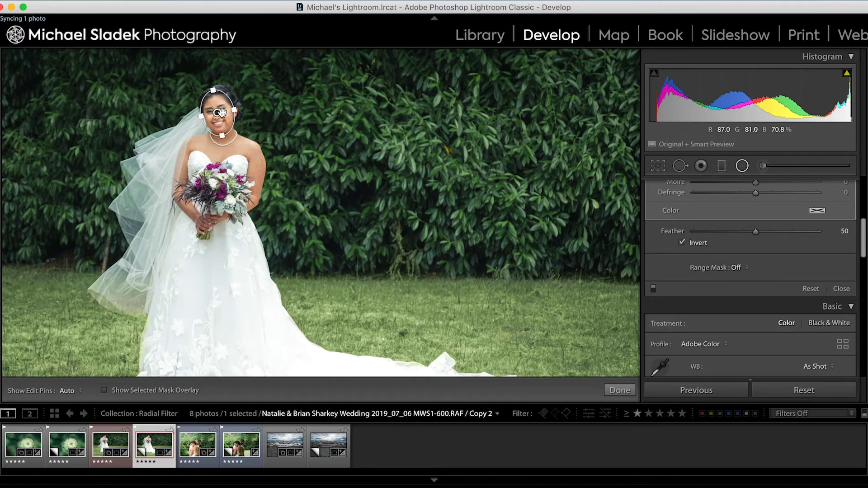
drag(218, 113, 221, 114)
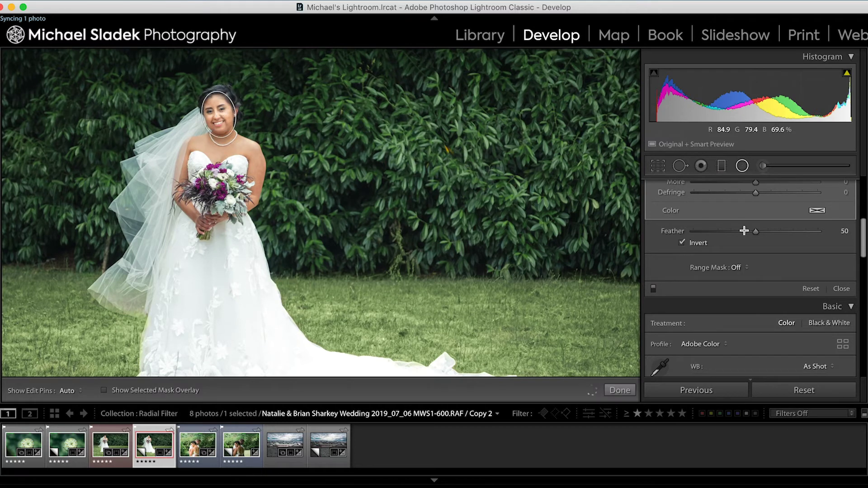
Step: Raise the Shadows of the bride's face radial filter to 21
scroll(785, 261, up, 5)
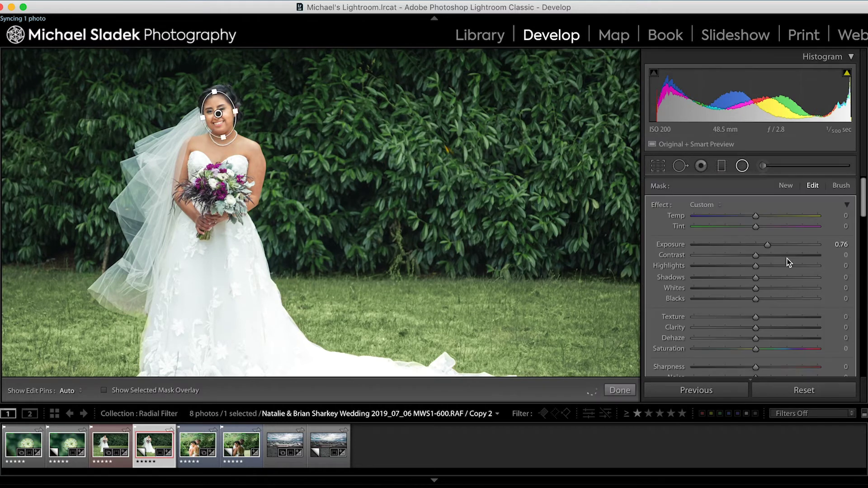
click(757, 279)
drag(758, 280, 770, 281)
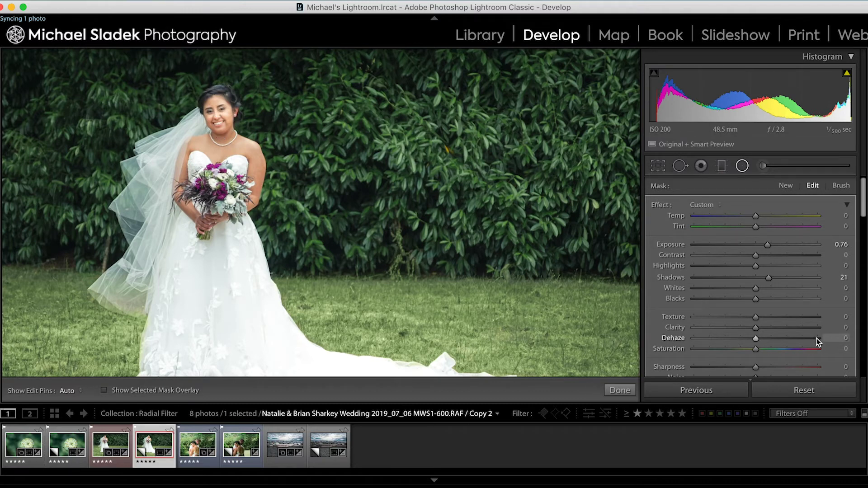
Step: View the whole bride photo and toggle the radial filter to compare it before and after
key(z)
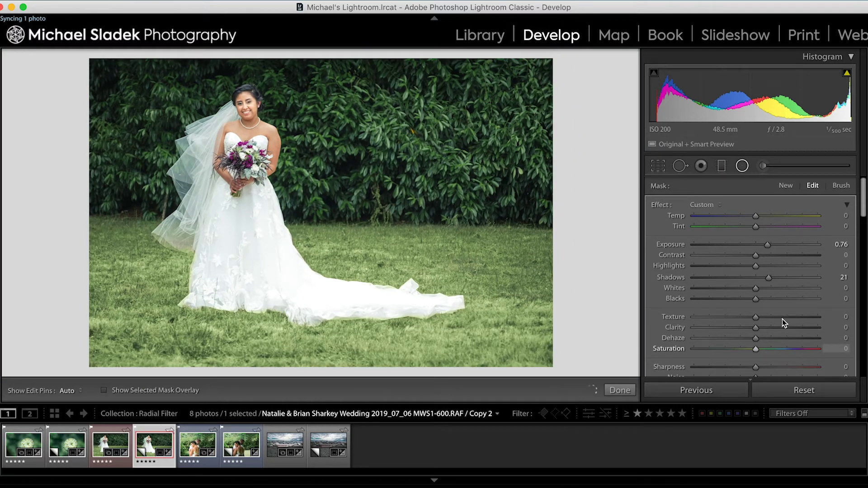
scroll(782, 321, down, 3)
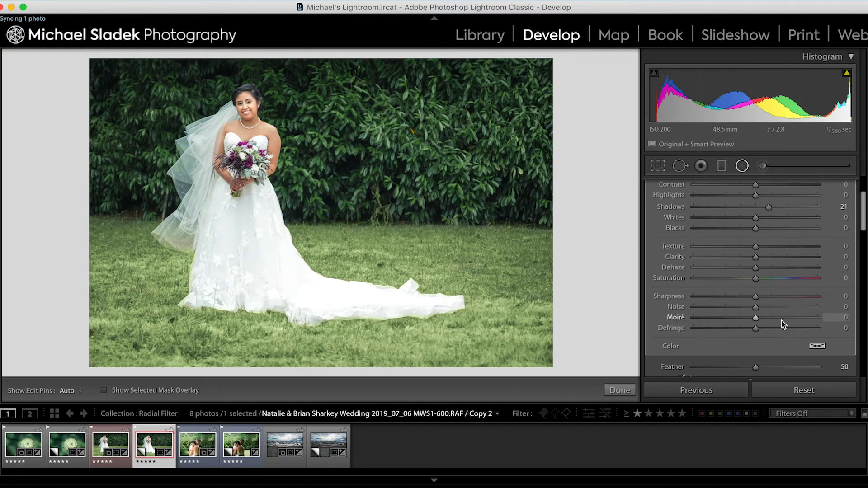
scroll(782, 321, down, 6)
scroll(782, 321, up, 1)
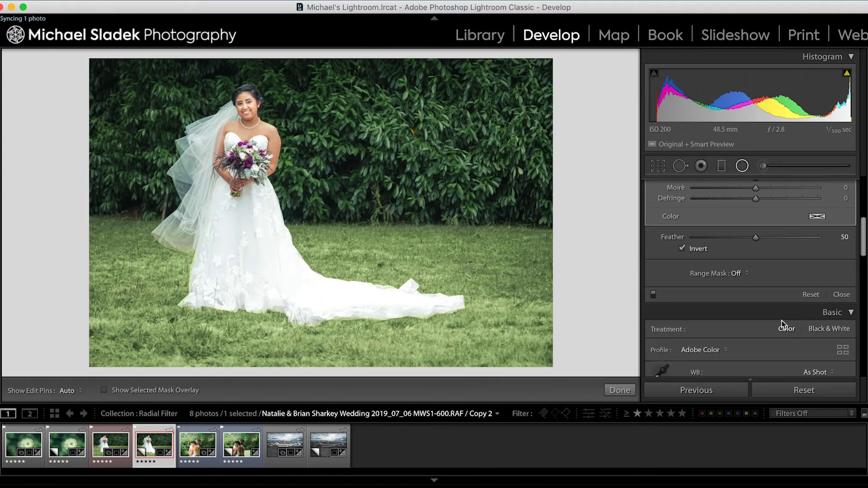
click(653, 294)
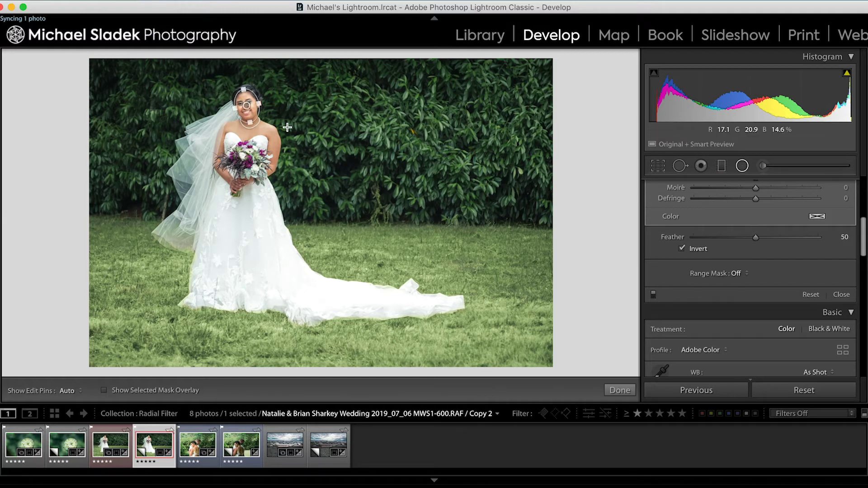
Step: Reduce the exposure of the bride's face radial filter to 0.61
scroll(763, 293, up, 5)
scroll(765, 290, up, 3)
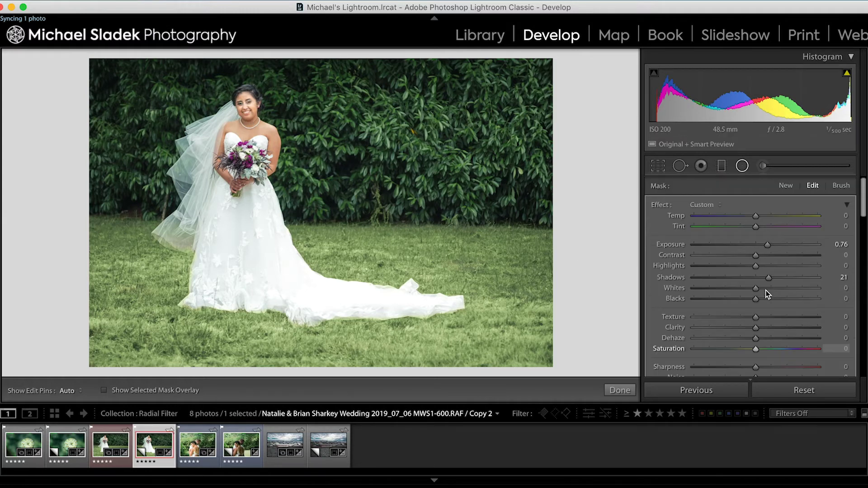
drag(768, 248, 764, 245)
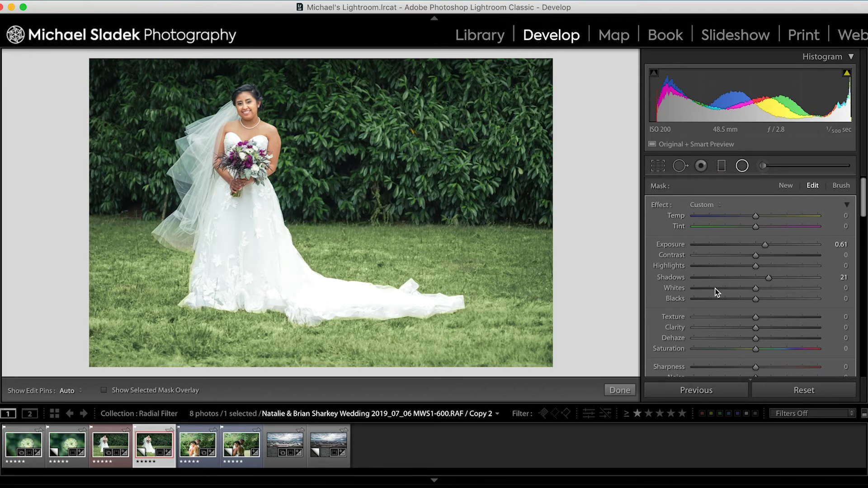
scroll(781, 282, down, 3)
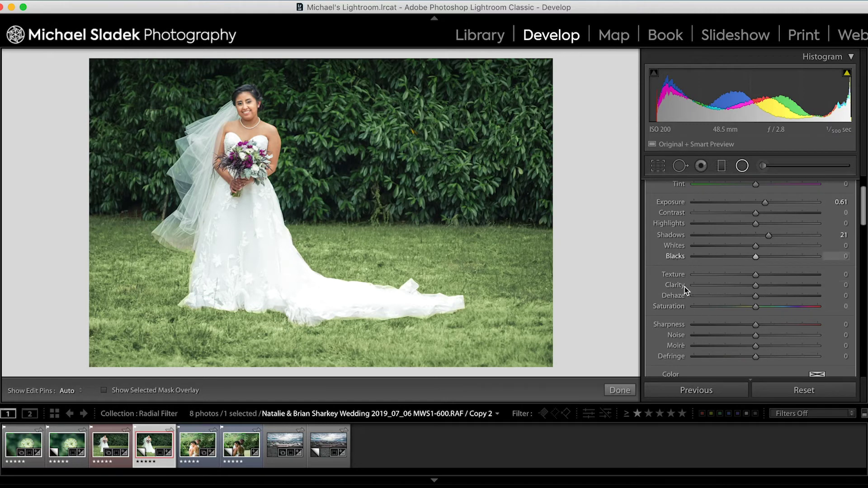
scroll(714, 320, down, 2)
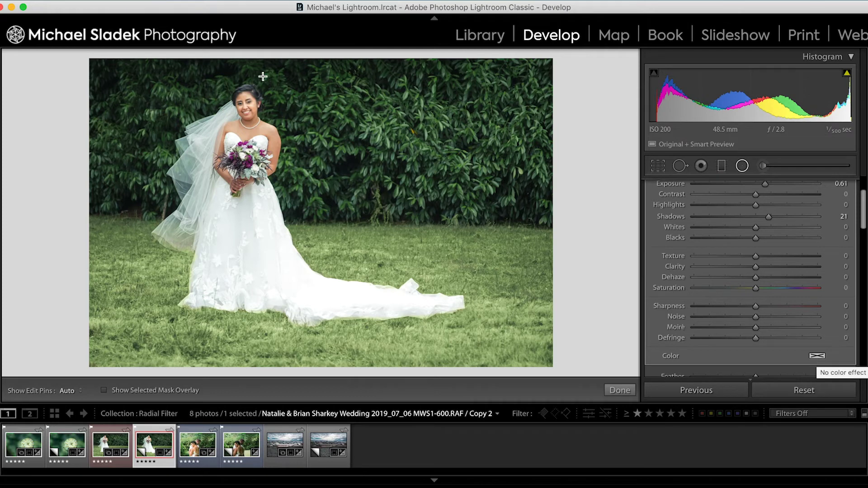
drag(246, 106, 258, 121)
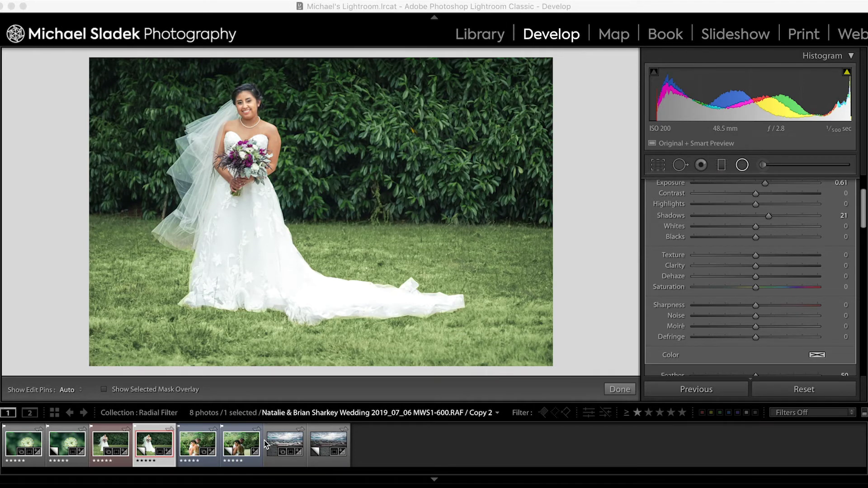
Step: Open Copy 3 of the embracing couple's photo, reset the Radial Filter effect settings and set the exposure to 0.89
click(237, 445)
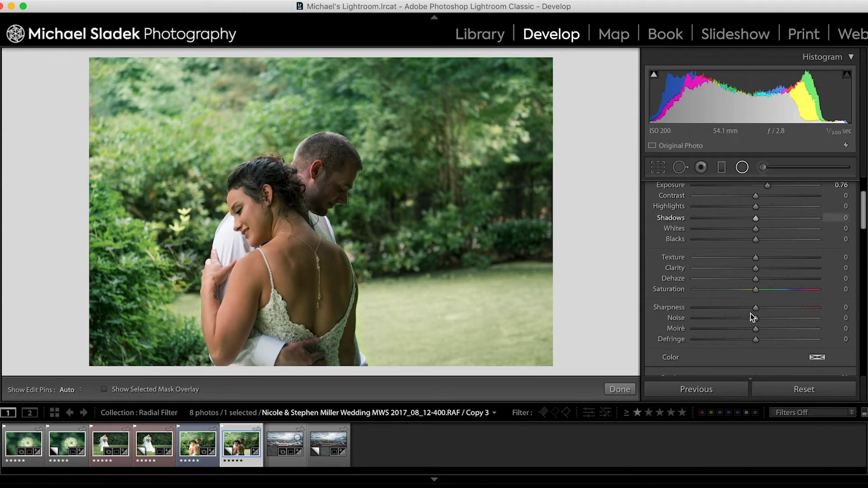
scroll(758, 337, up, 3)
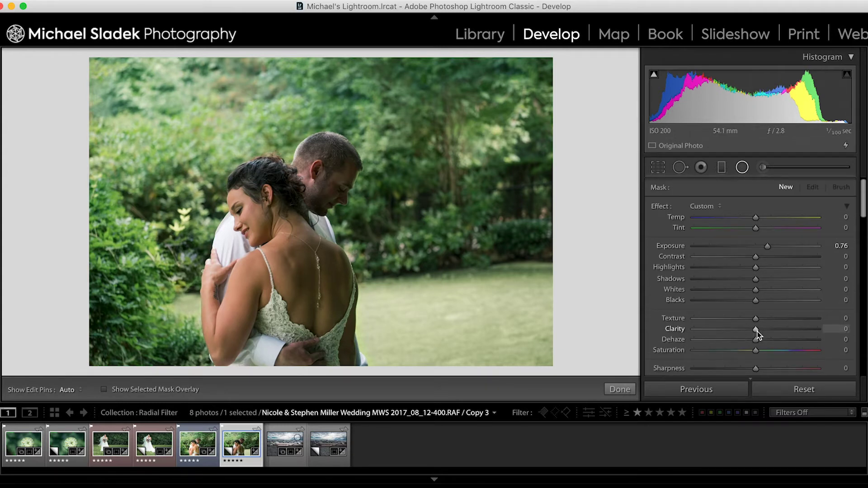
double_click(656, 206)
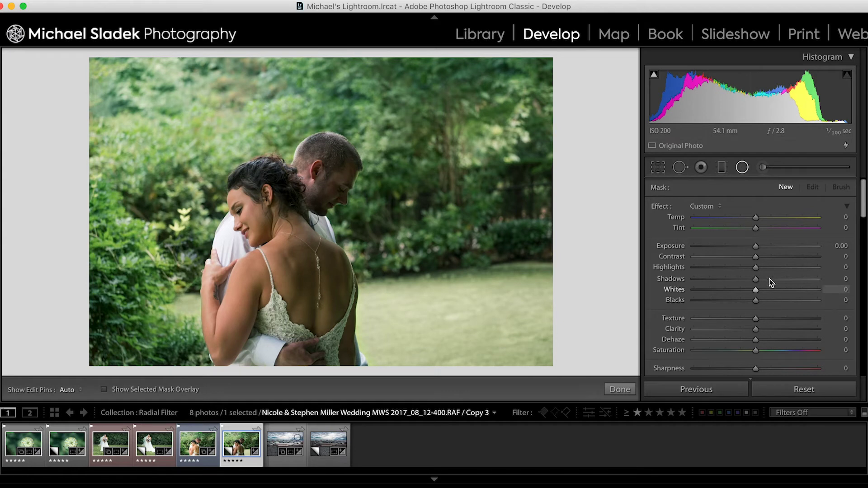
drag(756, 251, 771, 256)
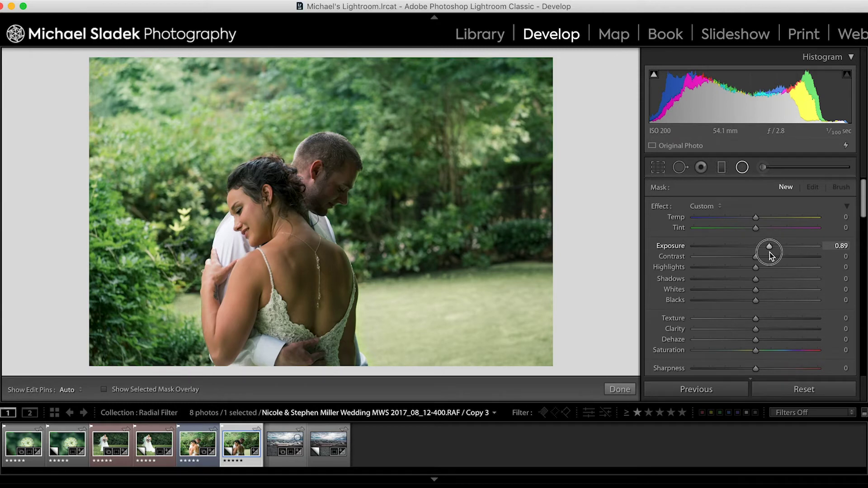
drag(771, 256, 771, 257)
Step: Draw a large, slightly tilted oval radial filter around the couple, with Invert kept on and the feather at 50
scroll(833, 331, down, 3)
scroll(831, 332, down, 2)
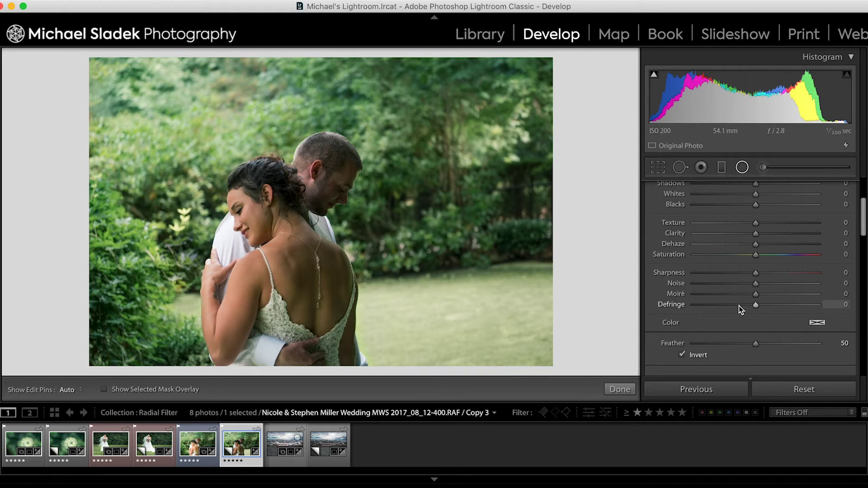
scroll(739, 306, up, 5)
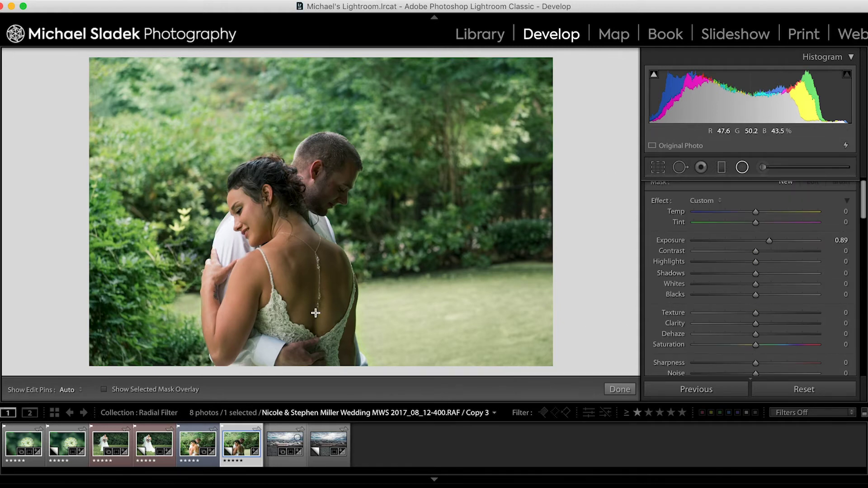
drag(308, 320, 224, 183)
drag(308, 320, 292, 255)
mouse_move(384, 252)
mouse_down()
mouse_move(389, 241)
mouse_move(380, 251)
mouse_up()
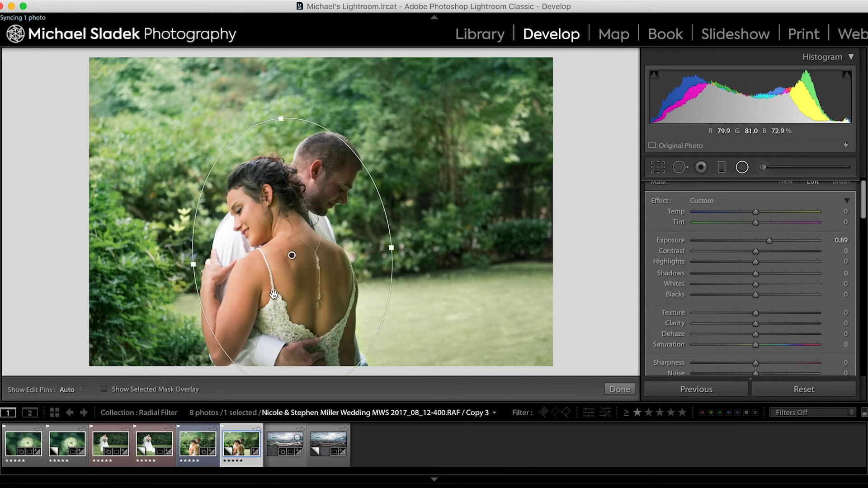
Step: Make the oval taller and slightly wider, and recentre it on the bride's upper back to enclose both people
drag(291, 248, 294, 250)
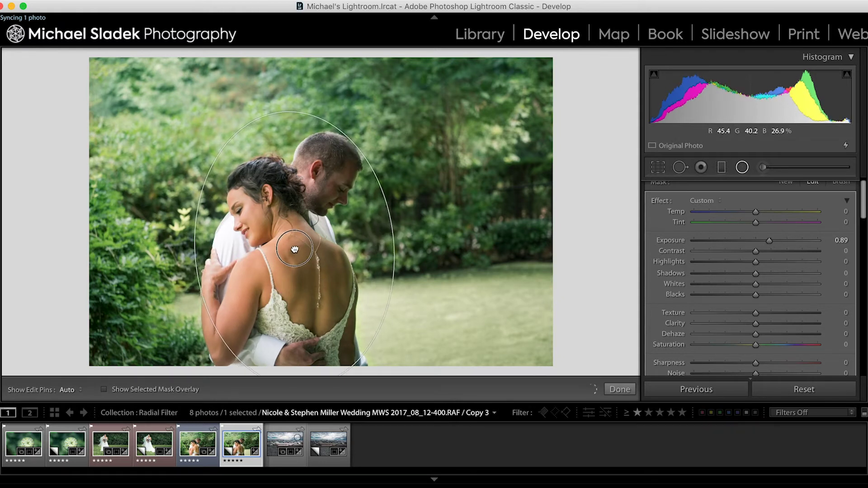
drag(282, 112, 283, 95)
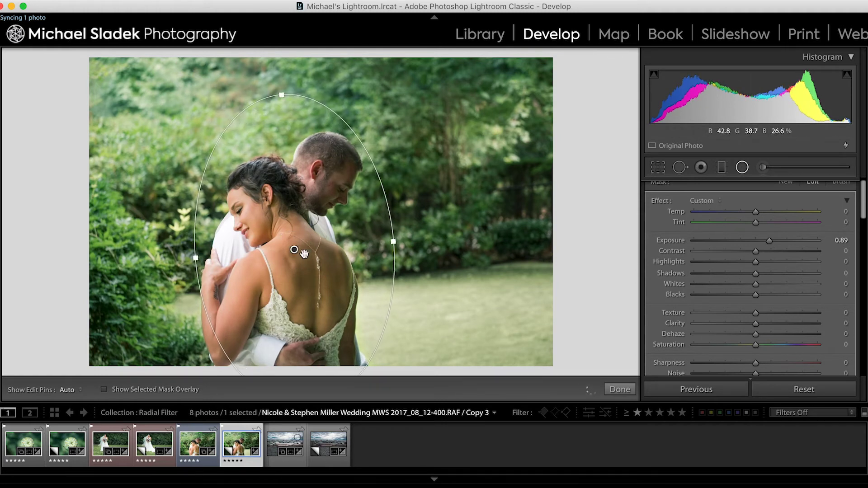
drag(294, 250, 295, 263)
click(295, 265)
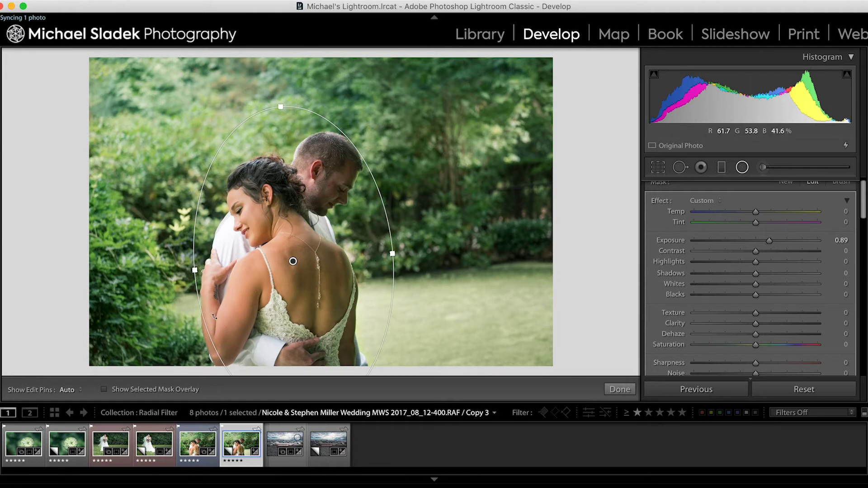
drag(193, 270, 189, 270)
drag(292, 262, 293, 264)
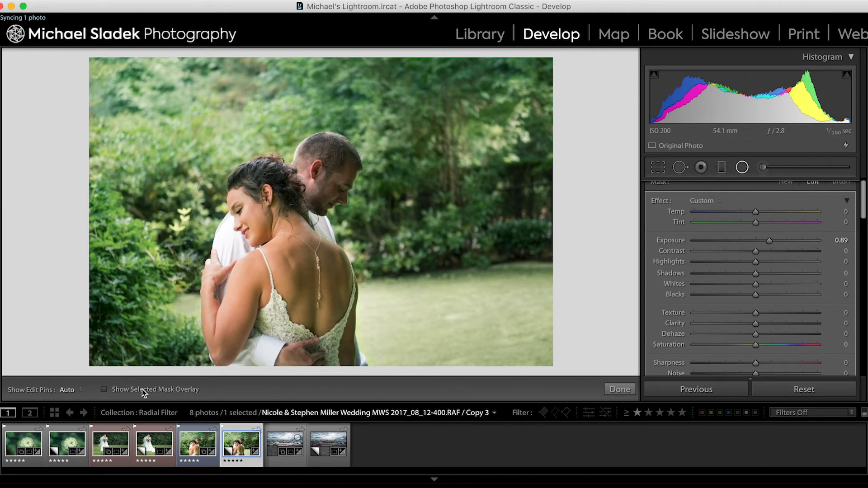
Step: Show and hide the mask overlay, and toggle the radial filter off and on to compare the couple photo
click(104, 389)
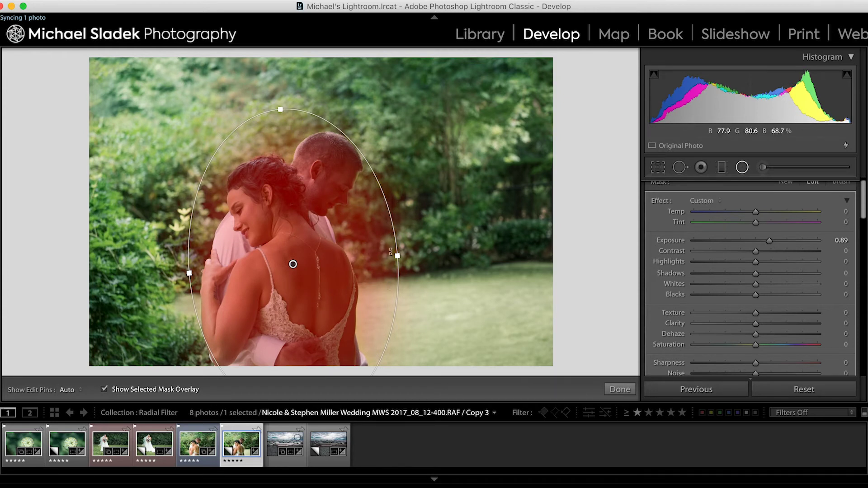
click(104, 389)
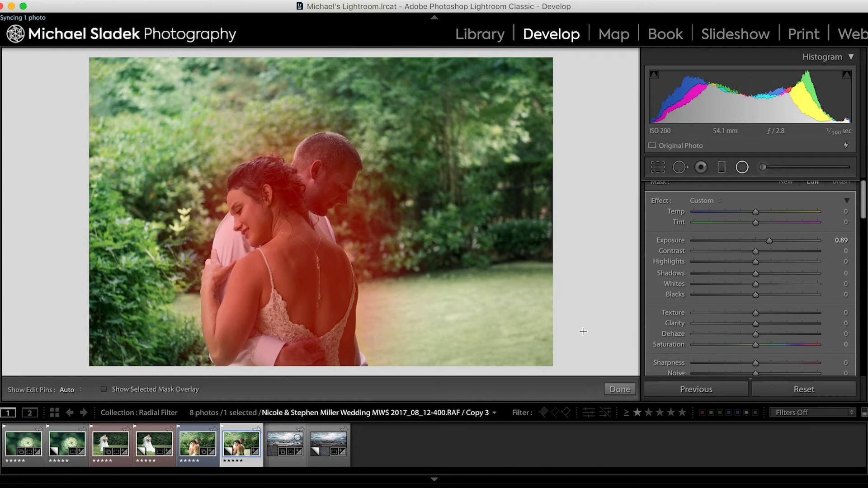
scroll(780, 244, down, 5)
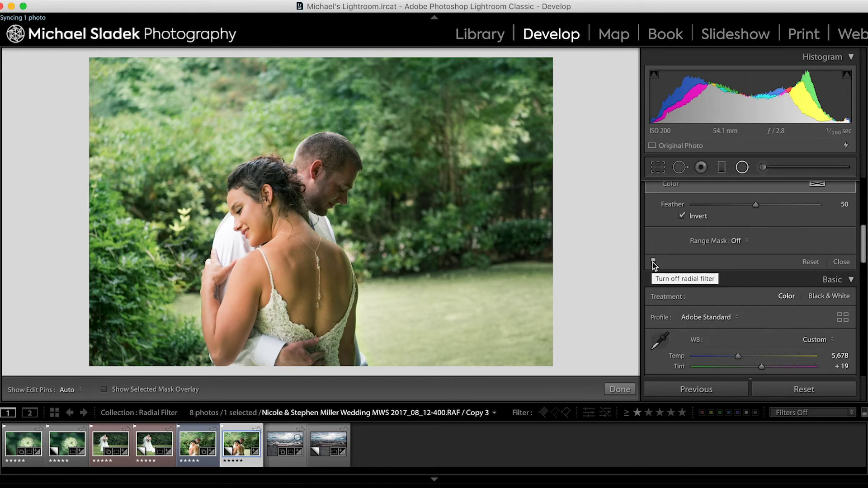
click(653, 262)
click(653, 262)
click(652, 262)
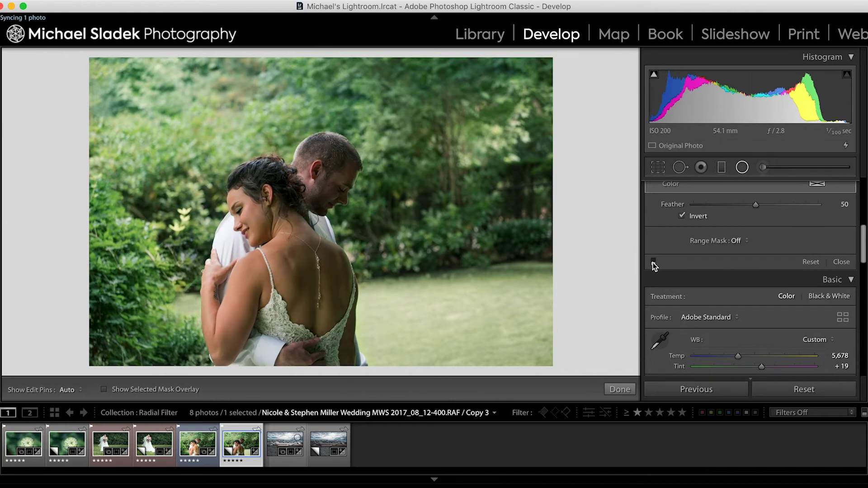
click(652, 262)
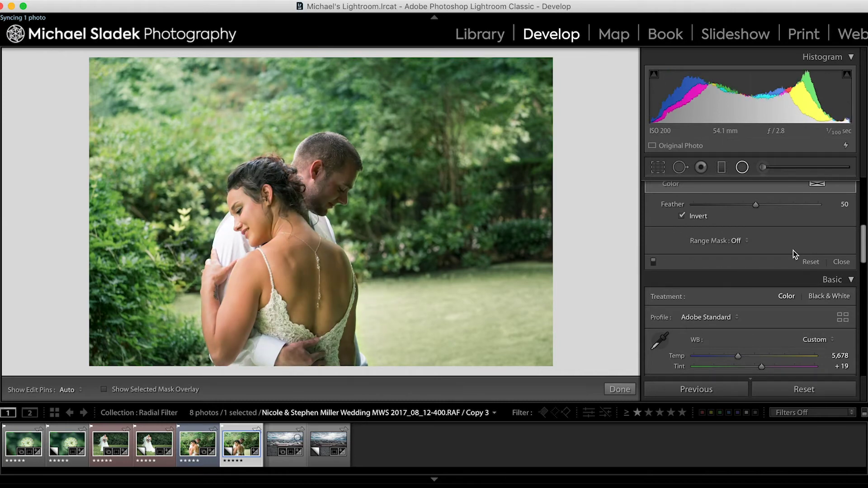
Step: Erase the radial filter's mask from the foliage and grass around the couple, using the Erase brush at size 9, feather 50 and flow 100
scroll(793, 250, up, 10)
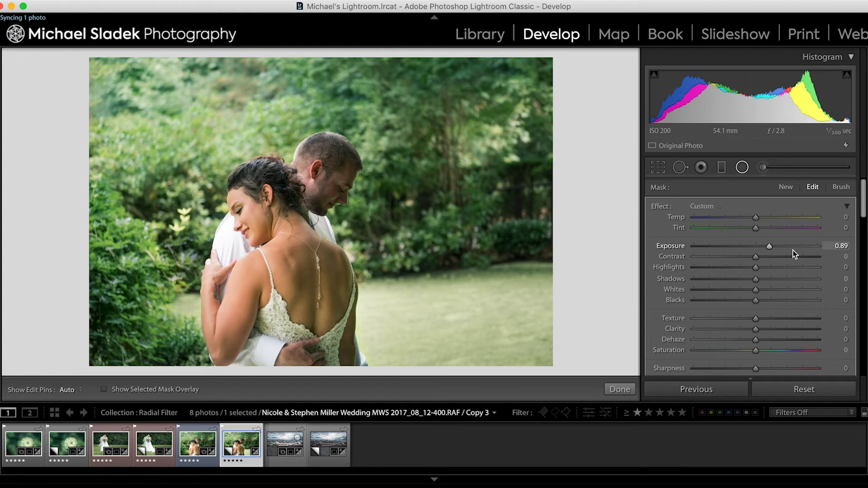
click(840, 187)
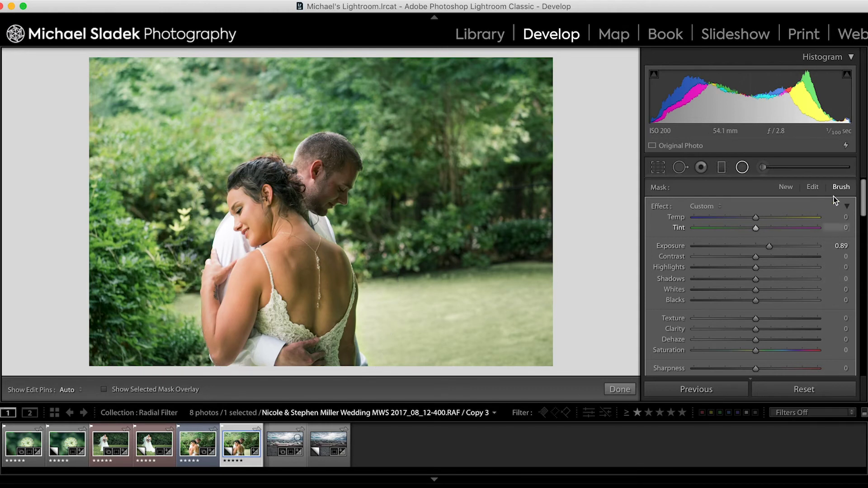
drag(863, 221, 861, 251)
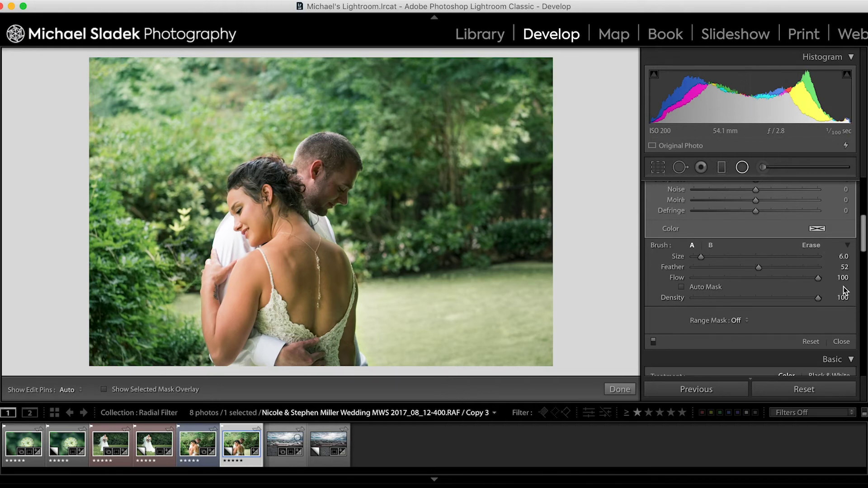
click(807, 246)
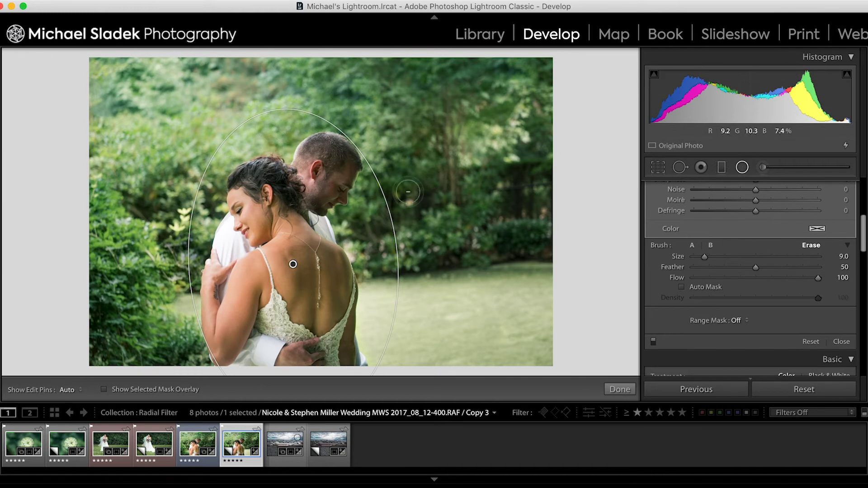
key(h)
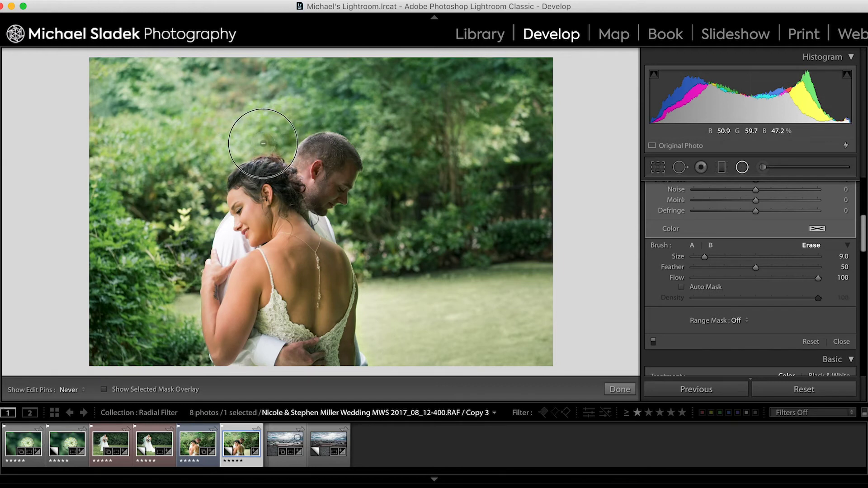
mouse_move(237, 134)
mouse_down()
mouse_move(293, 105)
mouse_move(230, 119)
mouse_move(258, 87)
mouse_move(301, 75)
mouse_move(208, 106)
mouse_up()
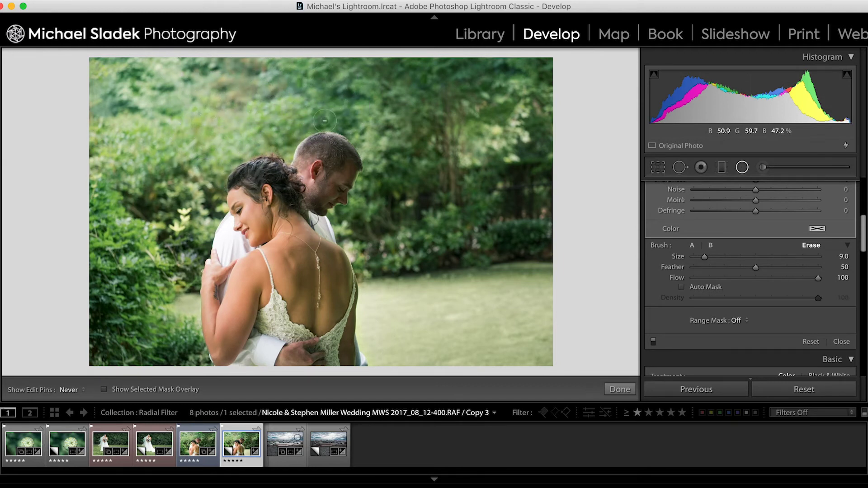
mouse_move(373, 175)
mouse_down()
mouse_move(350, 227)
mouse_move(372, 298)
mouse_move(390, 271)
mouse_move(395, 192)
mouse_move(387, 216)
mouse_move(396, 312)
mouse_move(405, 230)
mouse_move(390, 312)
mouse_move(413, 243)
mouse_move(406, 233)
mouse_move(397, 297)
mouse_move(410, 238)
mouse_move(379, 150)
mouse_move(345, 113)
mouse_move(292, 113)
mouse_move(368, 120)
mouse_move(433, 259)
mouse_move(392, 328)
mouse_move(389, 288)
mouse_move(367, 303)
mouse_move(368, 341)
mouse_up()
key(h)
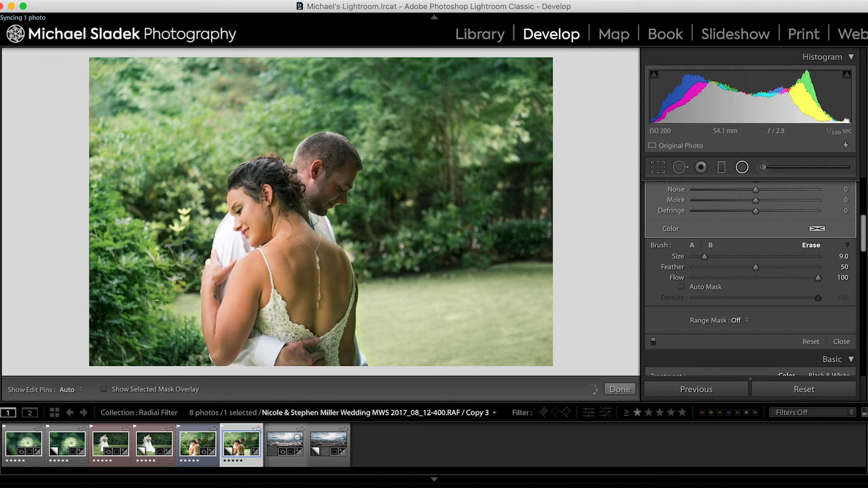
mouse_move(181, 313)
mouse_down()
mouse_move(190, 348)
mouse_move(171, 231)
mouse_move(197, 194)
mouse_move(204, 219)
mouse_move(251, 126)
mouse_move(284, 136)
mouse_up()
key(h)
key(h)
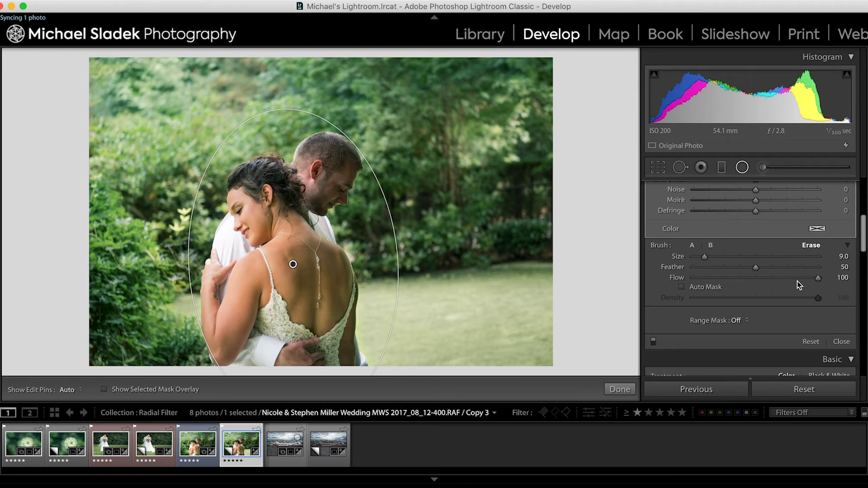
Step: Paint the filter's effect over the bride's arm and lower back with mask brush A at size 9 and feather 52
scroll(797, 283, up, 5)
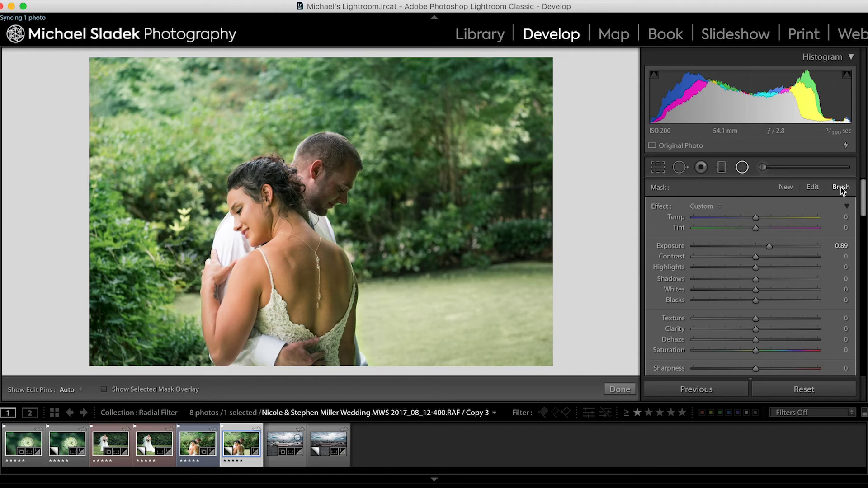
scroll(843, 199, down, 5)
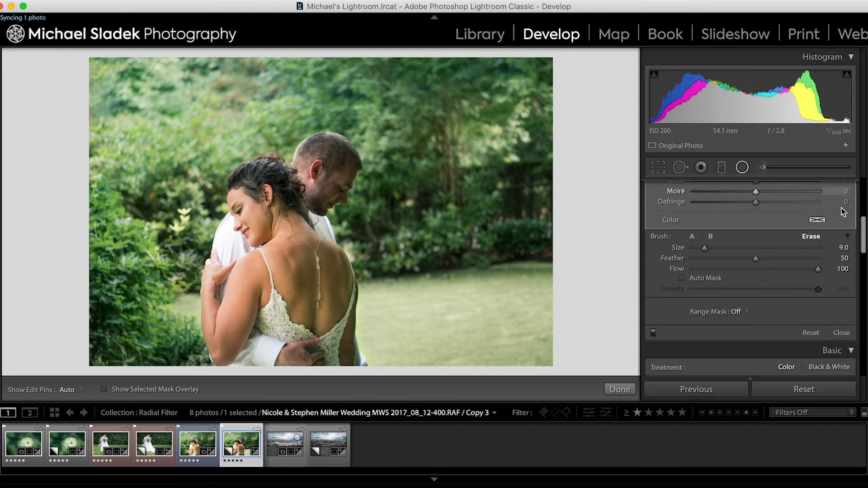
click(694, 237)
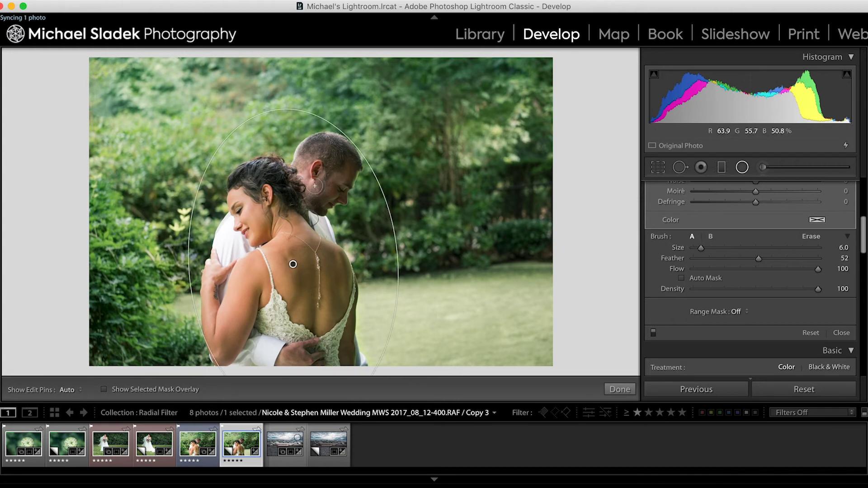
key(h)
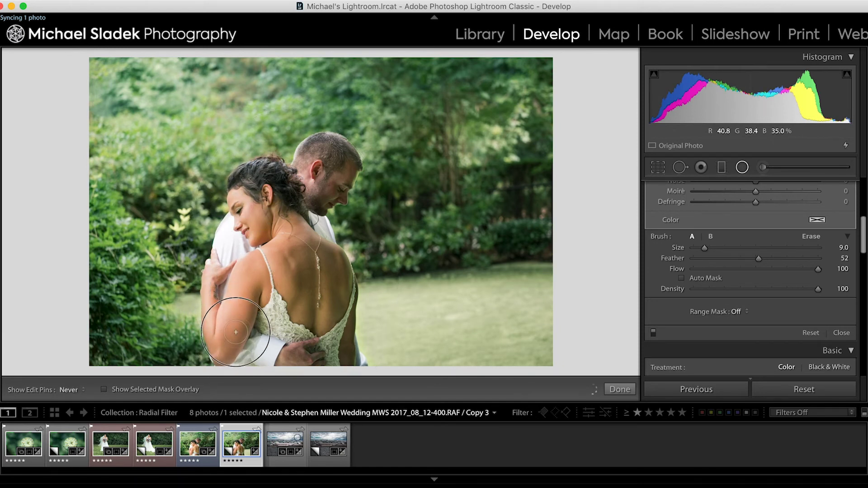
mouse_move(248, 275)
mouse_down()
mouse_move(223, 287)
mouse_move(247, 241)
mouse_move(266, 281)
mouse_move(287, 290)
mouse_move(296, 264)
mouse_move(320, 297)
mouse_move(296, 357)
mouse_move(276, 358)
mouse_move(338, 357)
mouse_move(269, 349)
mouse_move(296, 348)
mouse_up()
key(h)
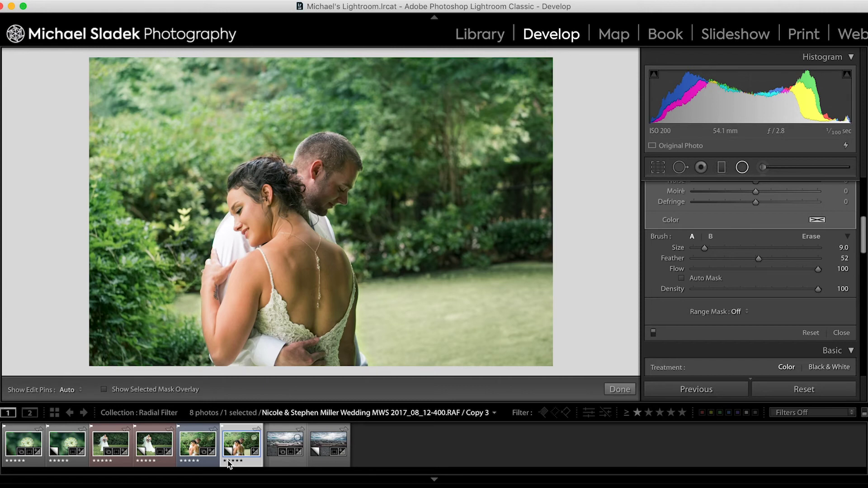
Step: Open Copy 1 of the Olympic Sculpture Park driftwood photo and reset the Radial Filter effect settings
click(324, 439)
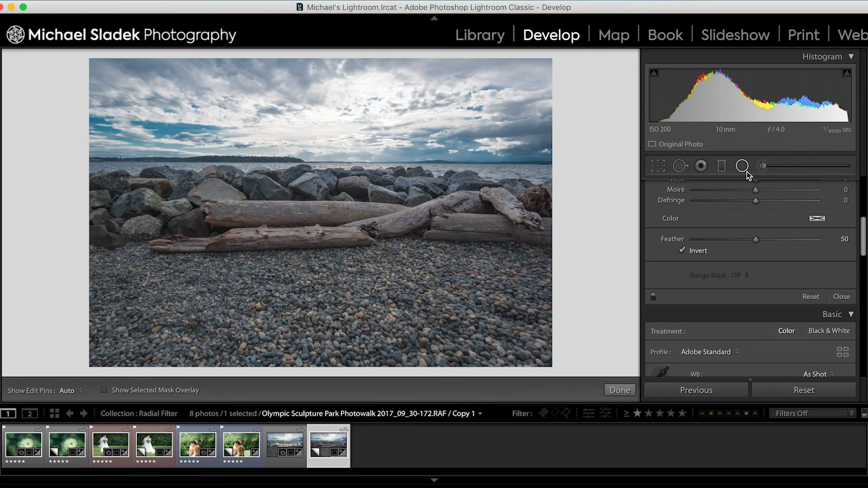
scroll(786, 230, up, 1)
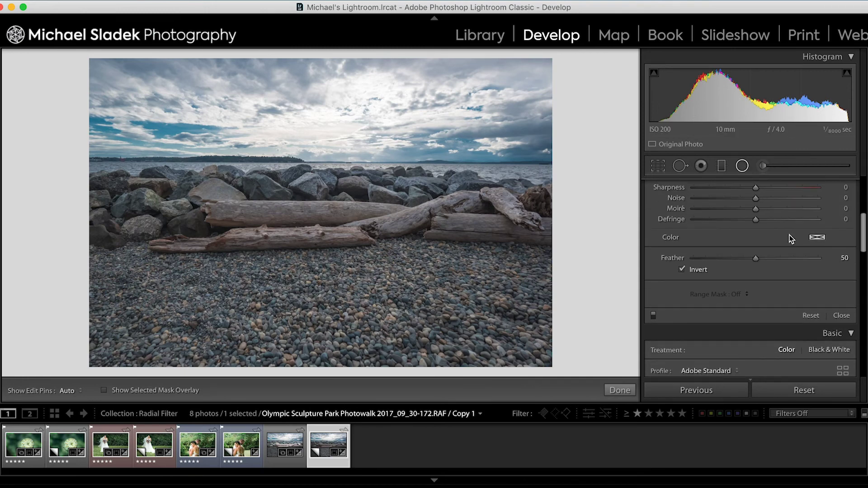
scroll(789, 235, up, 8)
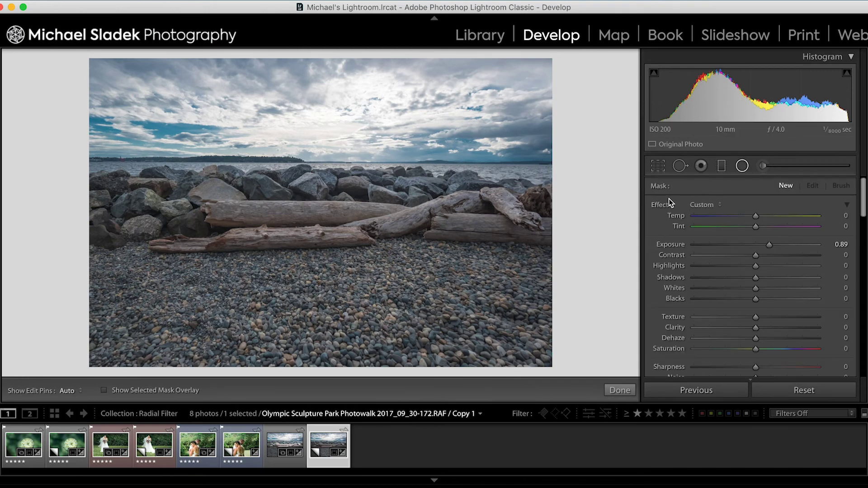
double_click(657, 204)
scroll(783, 264, down, 1)
scroll(783, 265, down, 5)
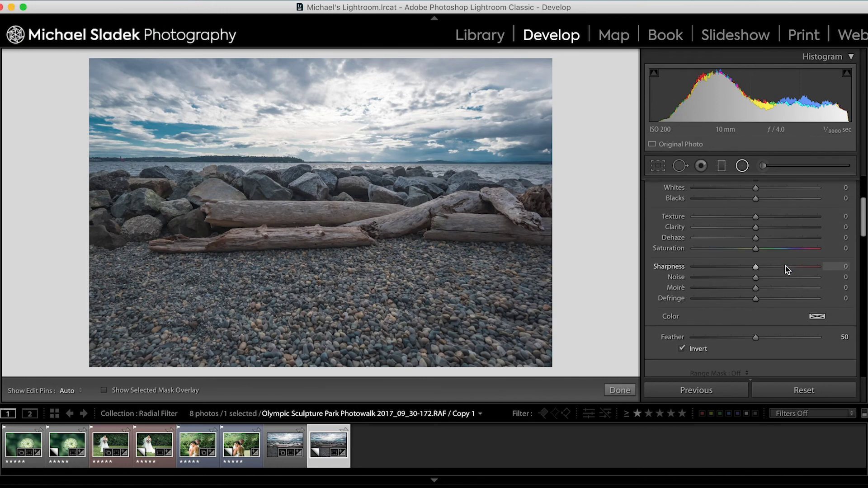
scroll(738, 332, up, 5)
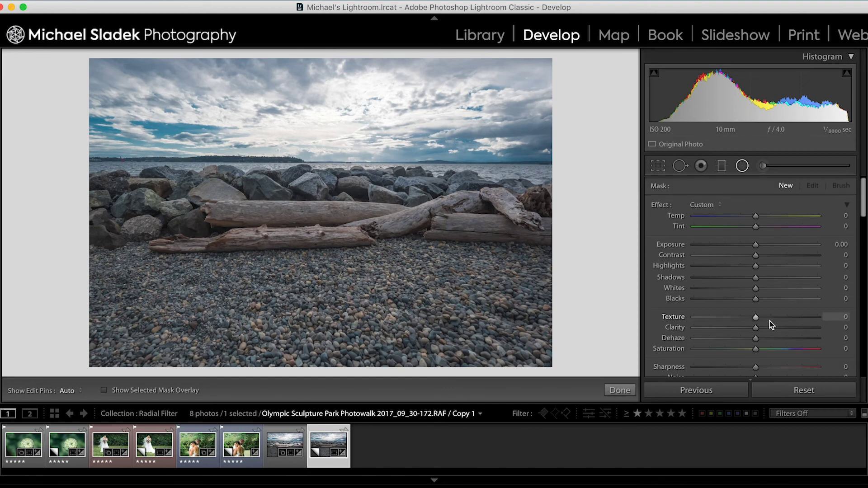
Step: Set the exposure to 0.83 and fit a wide, flat oval radial filter around the driftwood and rocks
drag(755, 246, 768, 247)
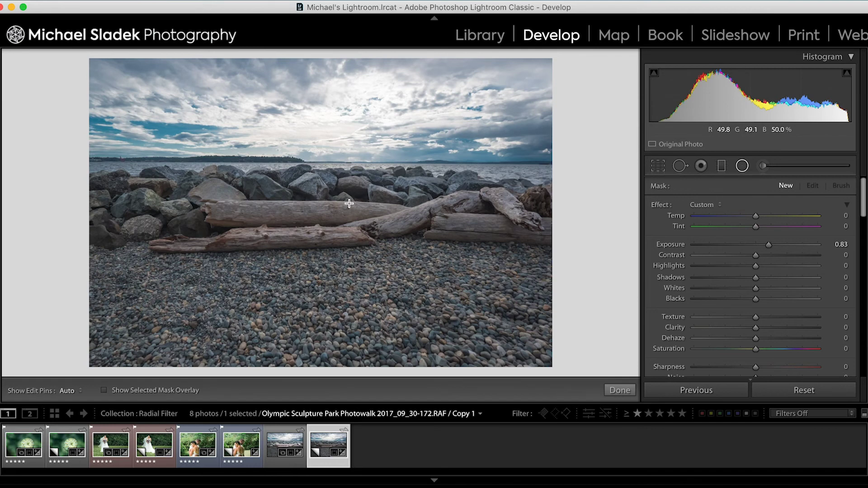
drag(330, 206, 39, 157)
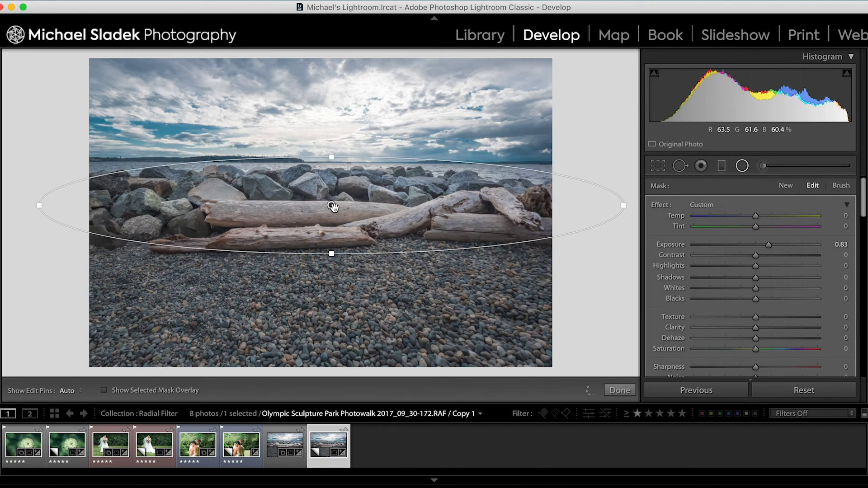
drag(329, 207, 328, 211)
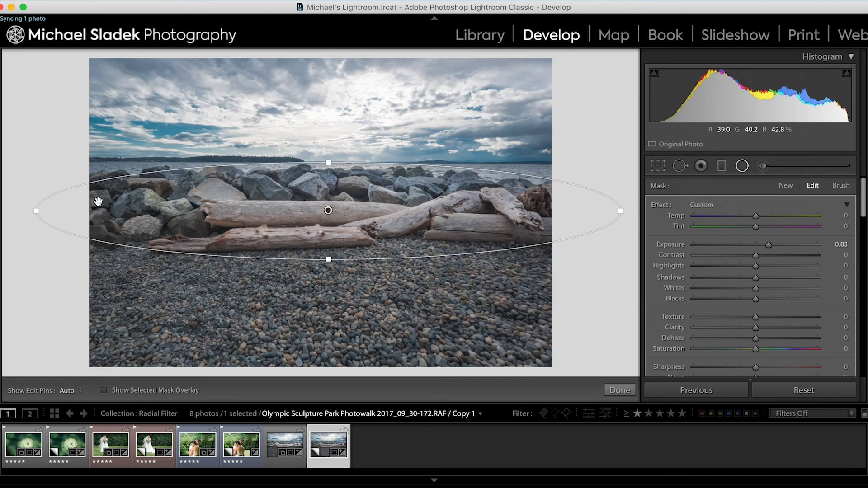
drag(329, 259, 329, 256)
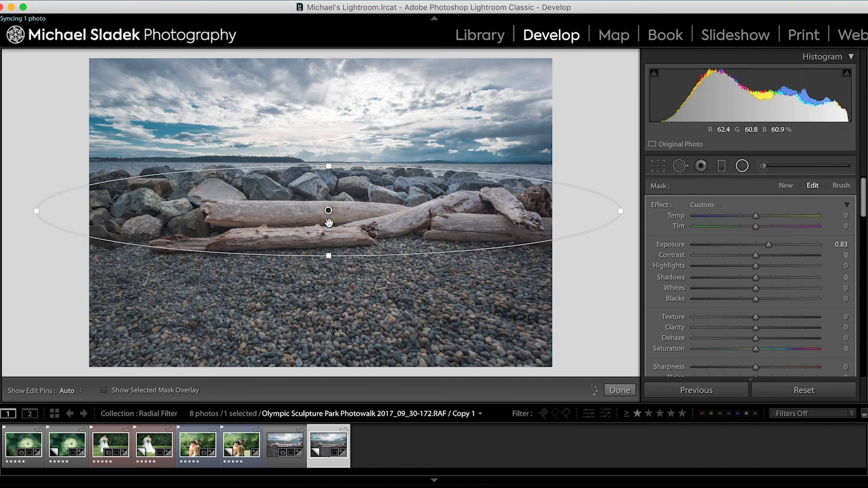
drag(325, 209, 322, 207)
Step: Set the driftwood filter's contrast to 9 and its exposure to 1.32
mouse_move(863, 203)
mouse_down()
mouse_move(865, 226)
mouse_move(862, 210)
mouse_up()
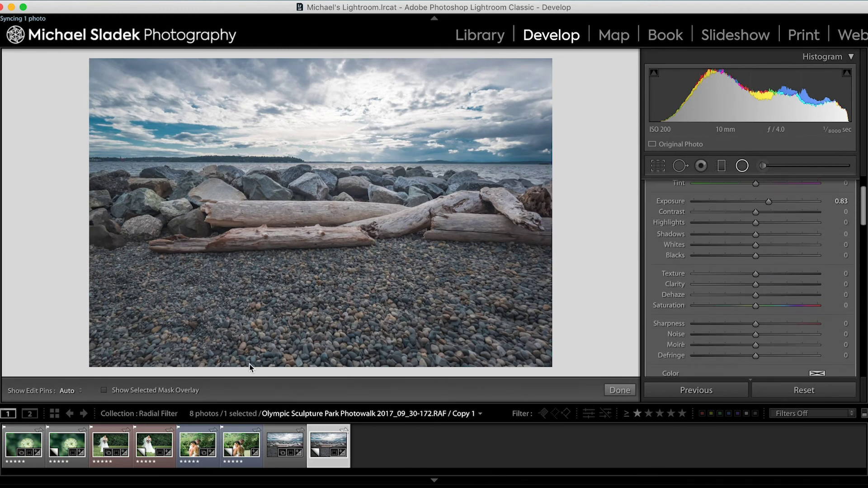
mouse_move(264, 277)
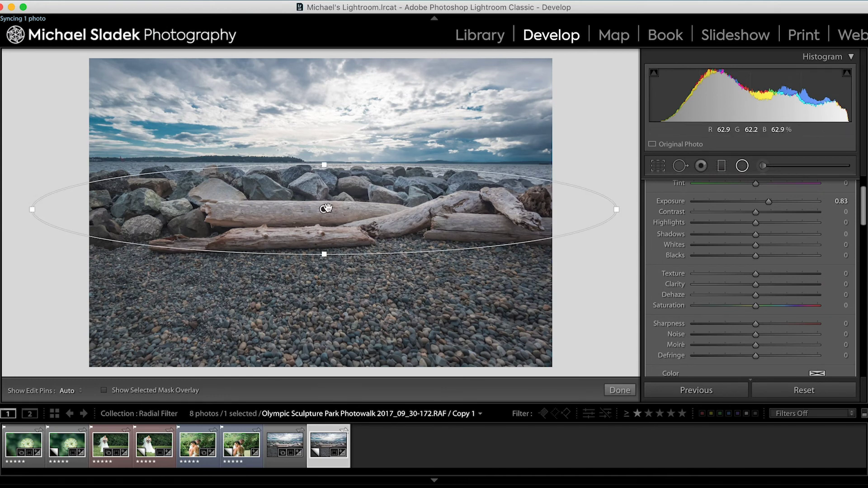
mouse_move(325, 208)
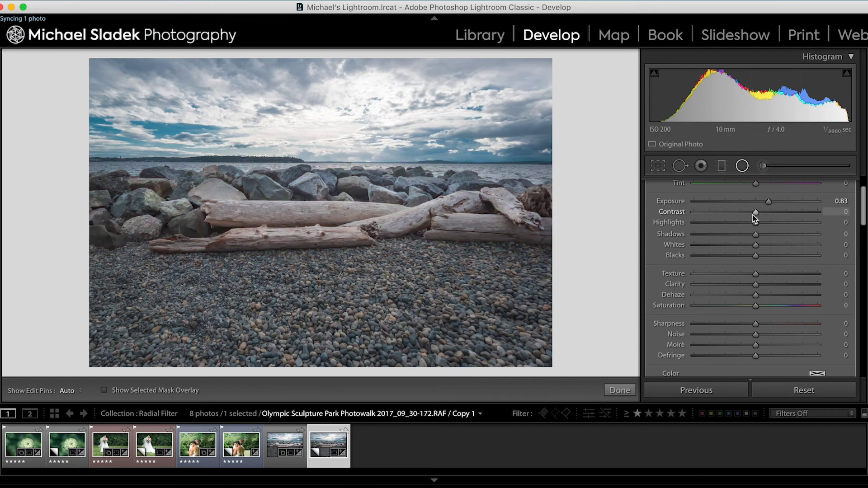
drag(753, 215, 776, 205)
click(768, 203)
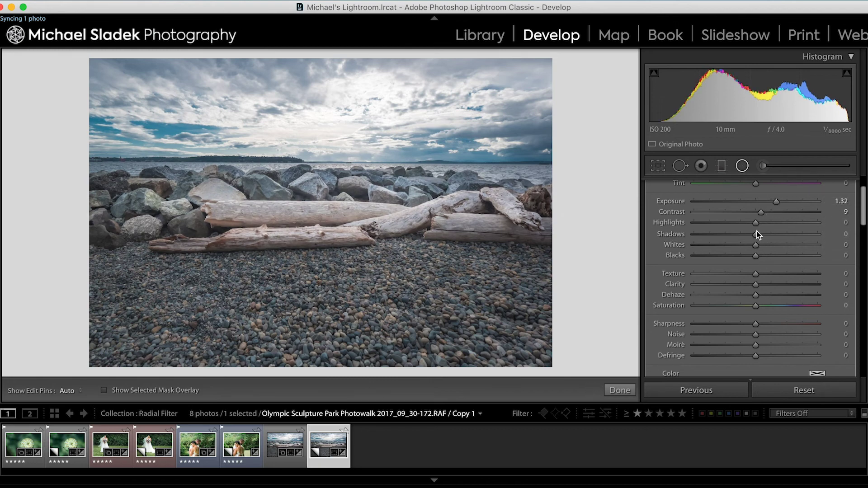
Step: Set the driftwood filter's texture to 11, clarity and dehaze to 13, and exposure to 1.65
drag(757, 273, 764, 298)
click(755, 286)
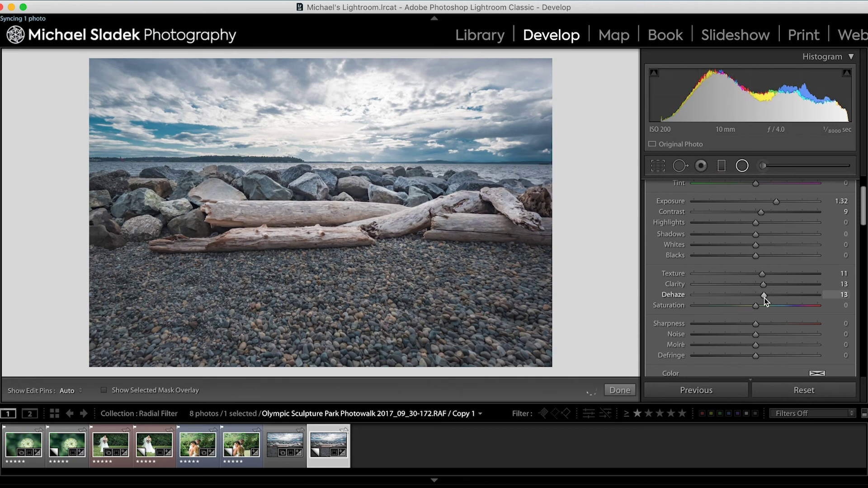
drag(764, 297, 764, 298)
key(comma)
key(comma)
key(comma)
key(comma)
key(comma)
key(comma)
key(comma)
key(comma)
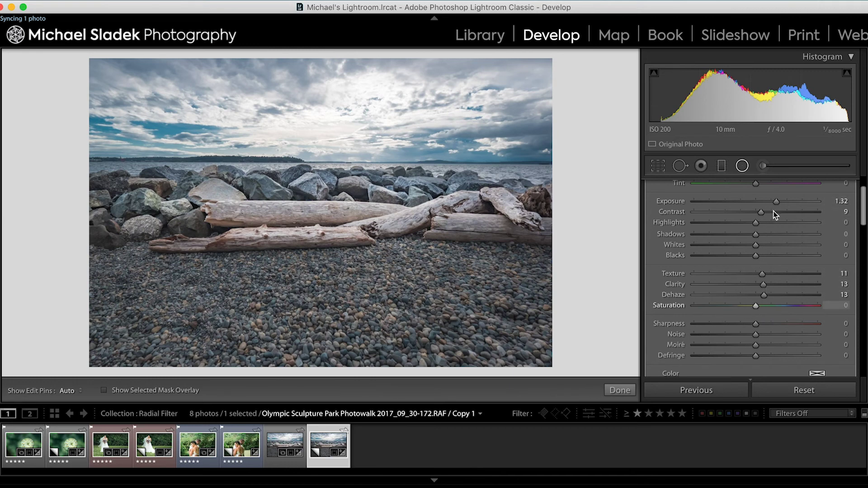
drag(777, 202, 782, 205)
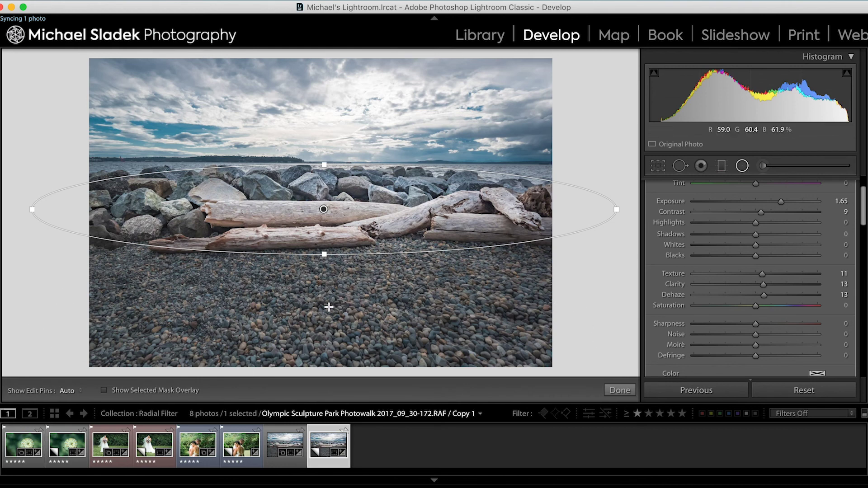
Step: Draw a second, very wide oval radial filter over the pebbles and centre it in the foreground below the driftwood
drag(312, 308, 495, 348)
drag(575, 367, 697, 379)
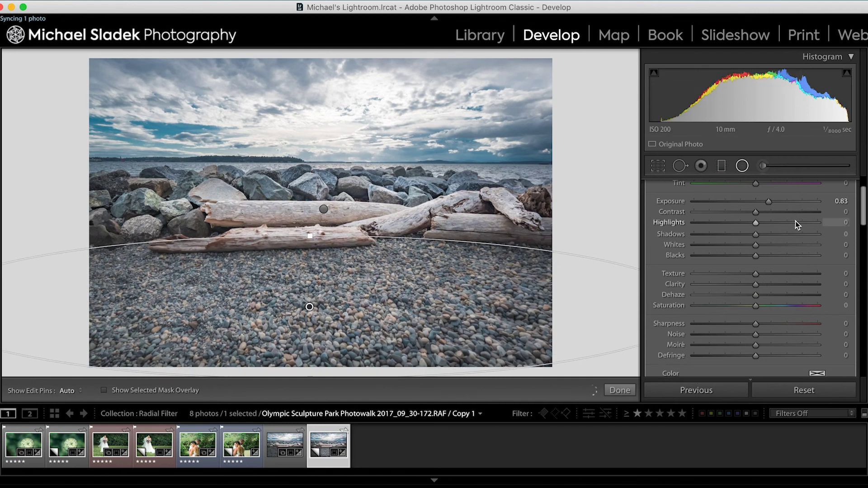
drag(310, 308, 321, 320)
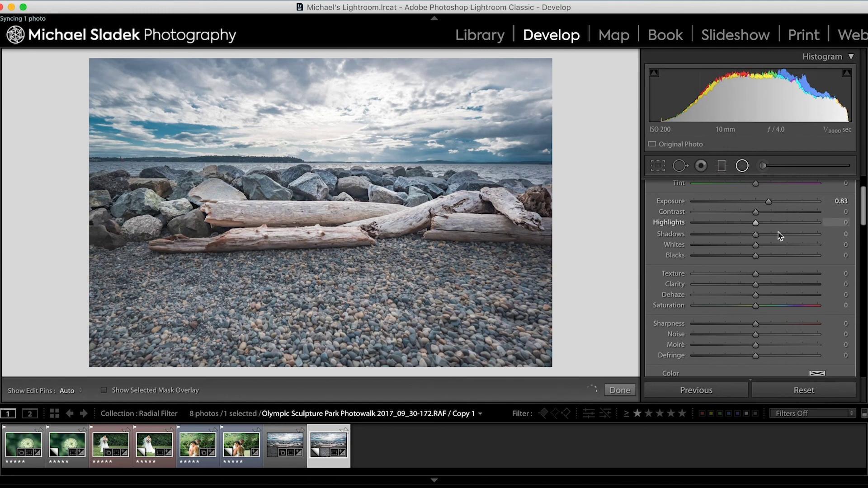
Step: Reset the pebble filter's effect settings and darken the foreground with an exposure of -0.51
scroll(778, 232, up, 3)
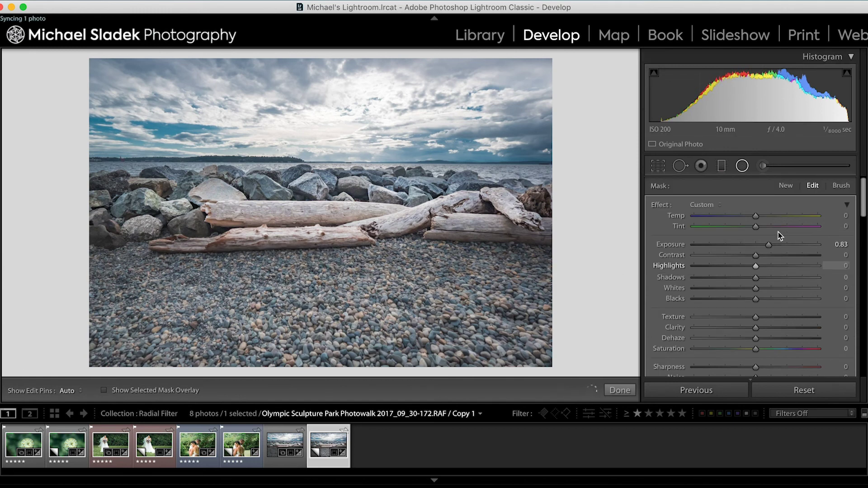
double_click(657, 205)
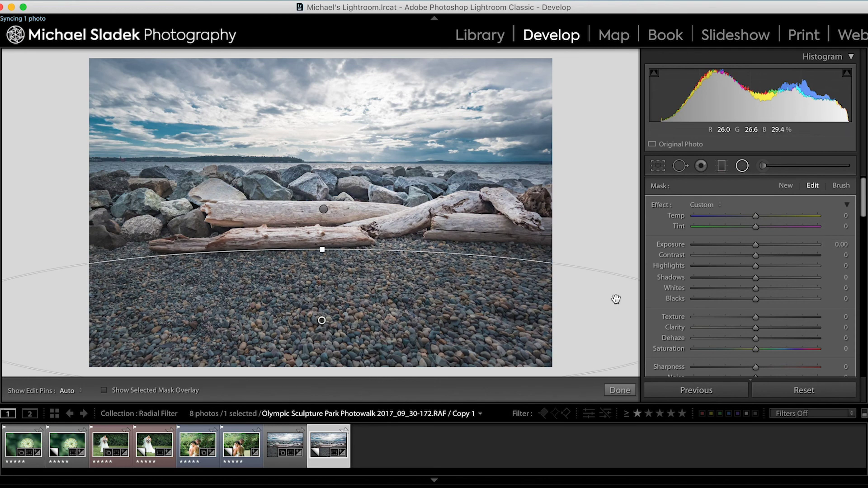
click(756, 244)
drag(756, 244, 749, 246)
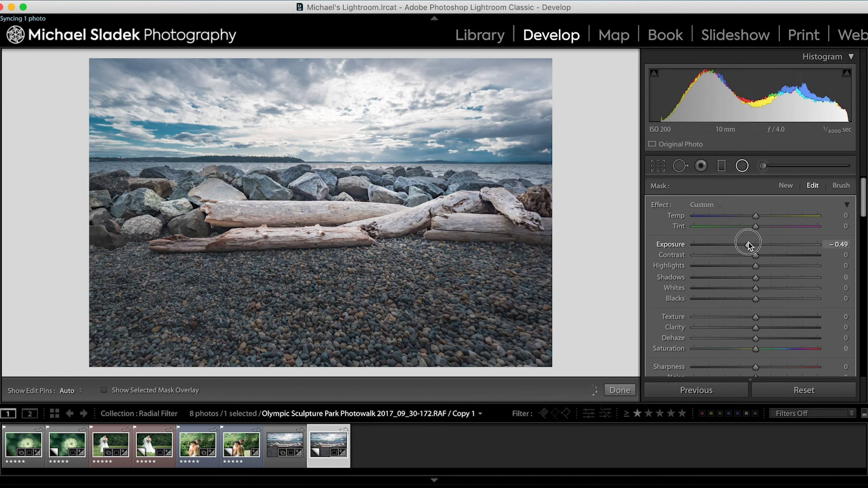
drag(747, 243, 747, 243)
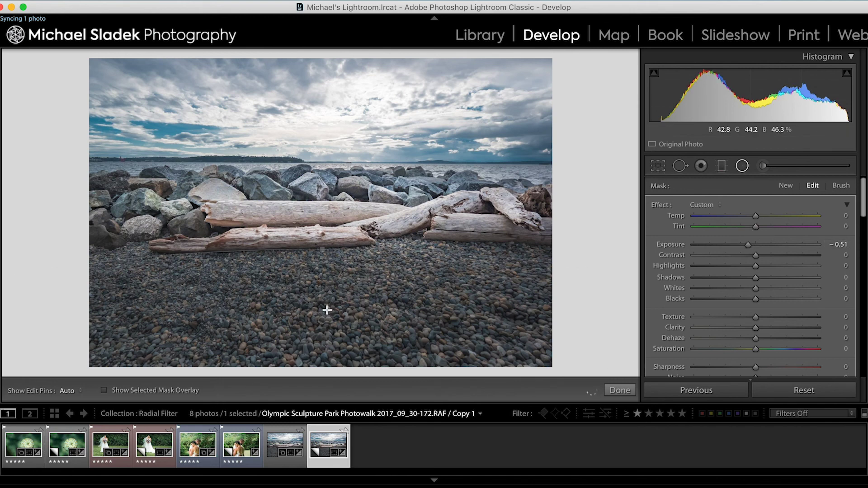
Step: Raise the pebble filter's oval slightly towards the driftwood and set its texture and clarity to -6, dehaze to -5 and sharpness to -65
drag(321, 320, 327, 313)
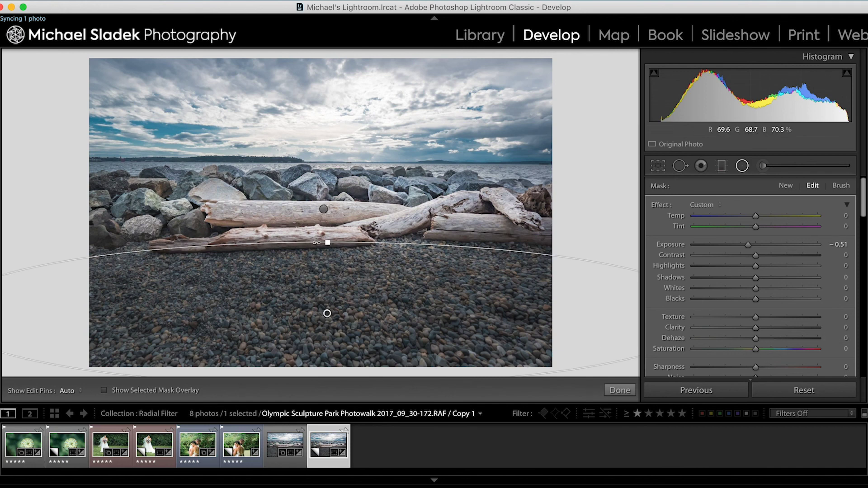
drag(329, 240, 328, 236)
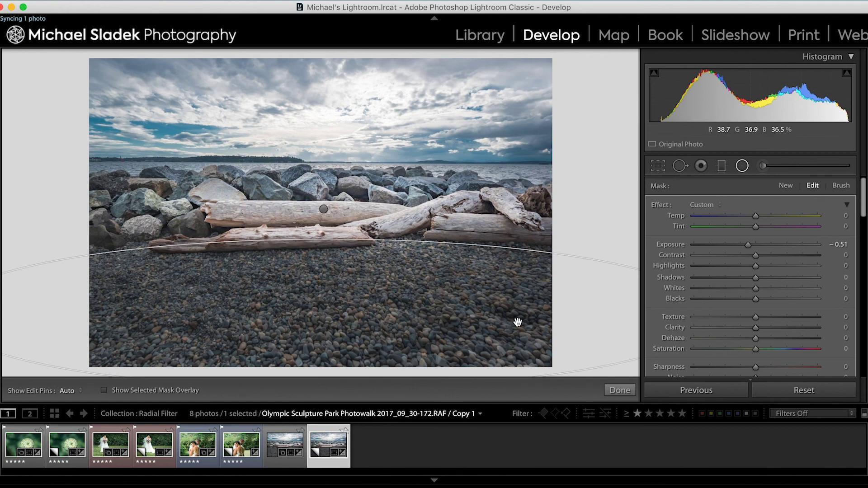
drag(755, 317, 716, 344)
Step: Switch all radial filter adjustments off and back on to compare the beach photo before and after
scroll(758, 334, down, 2)
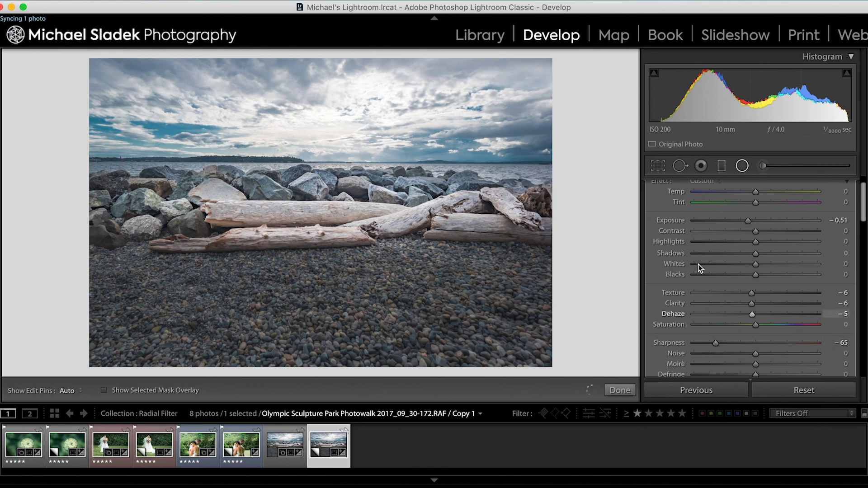
scroll(699, 267, down, 5)
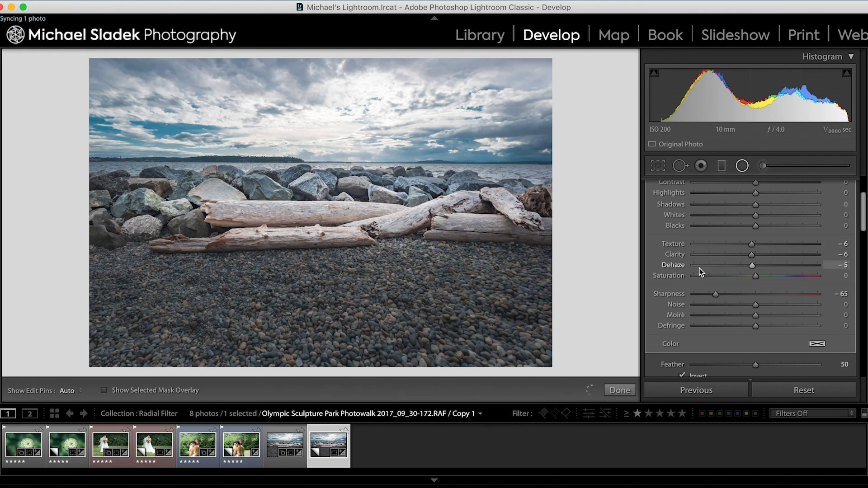
scroll(699, 267, down, 2)
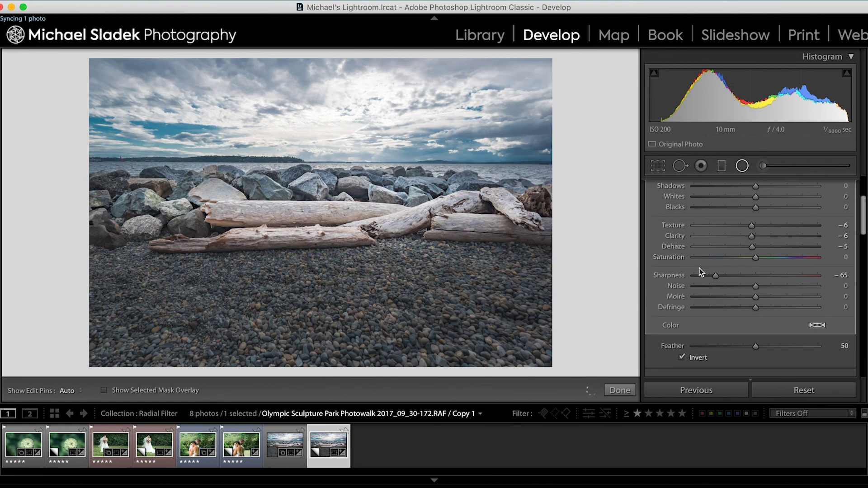
scroll(699, 271, down, 5)
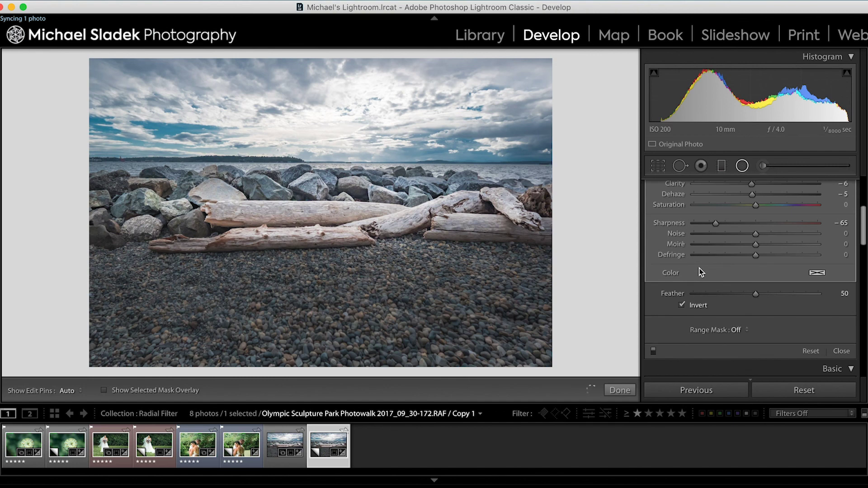
click(653, 350)
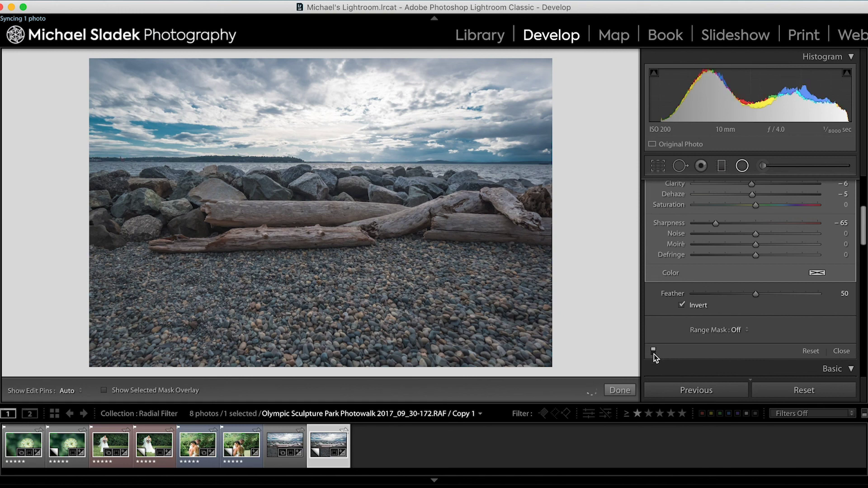
click(653, 353)
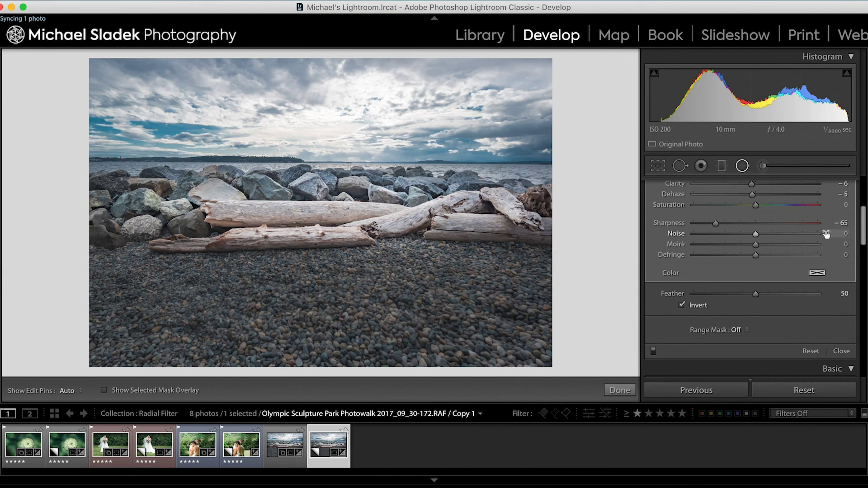
drag(864, 236, 864, 212)
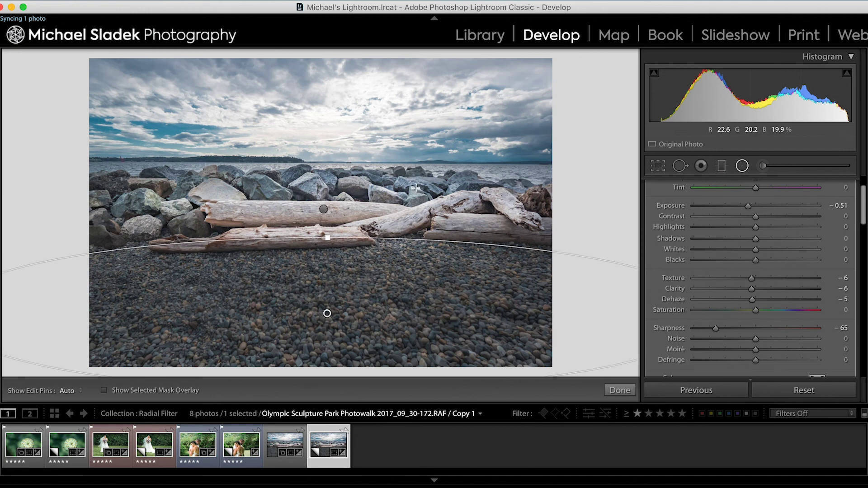